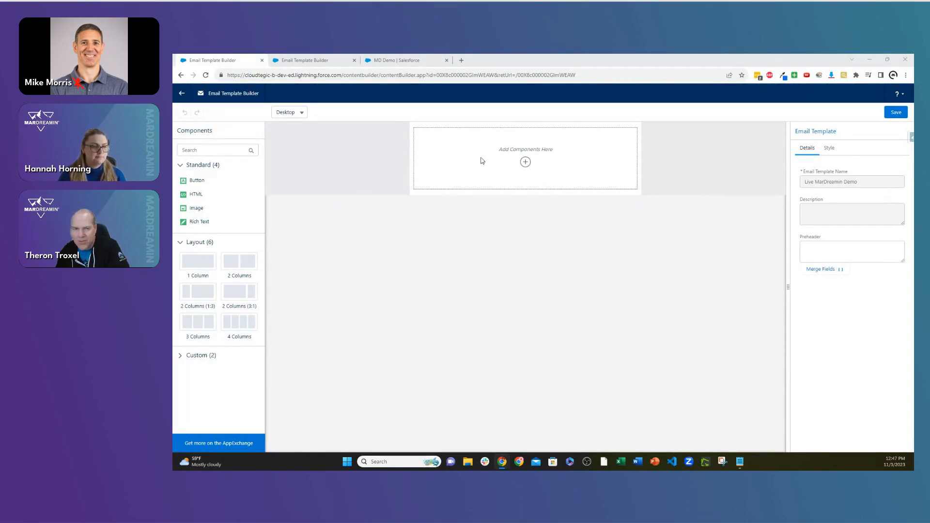
# Review the Bad Example template, and place an Image component in the empty Live MarDreamin Demo template
pyautogui.click(311, 61)
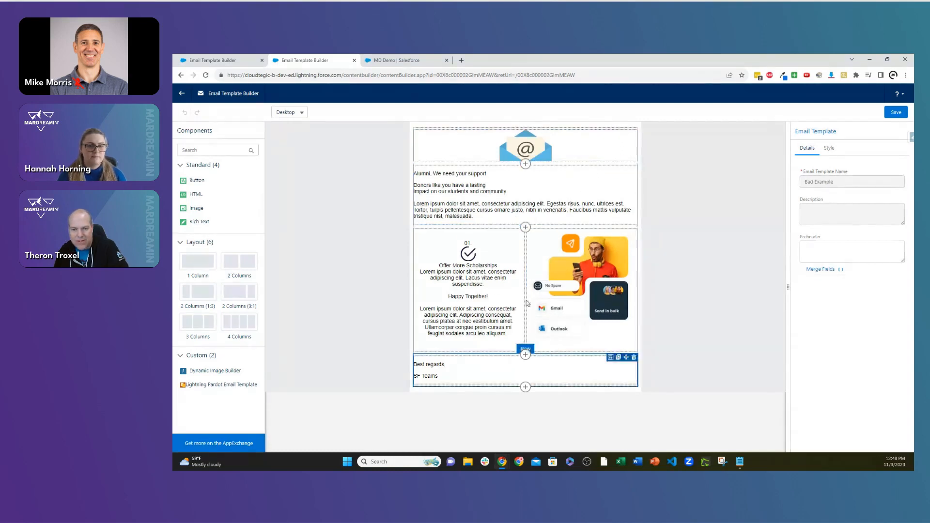
pyautogui.hotkey('ctrl', 'shift', 'Tab')
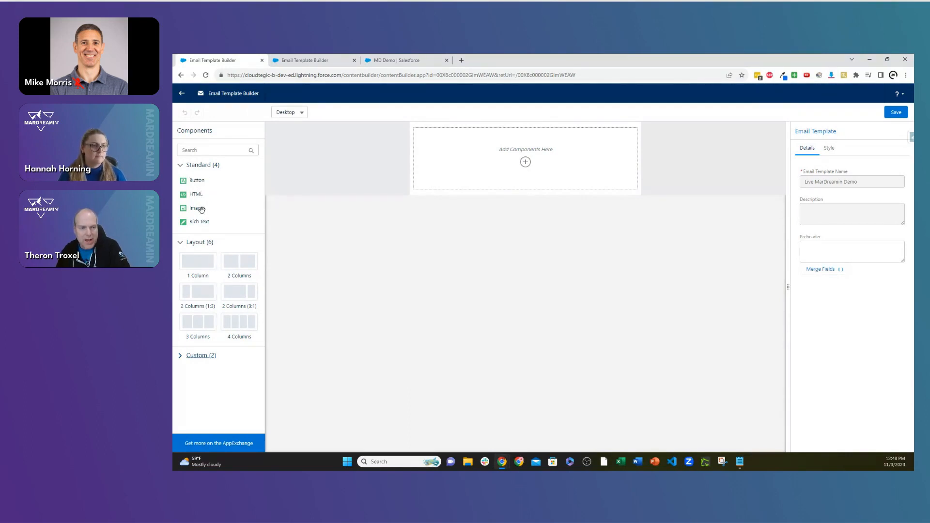
pyautogui.moveTo(203, 208); pyautogui.dragTo(465, 171)
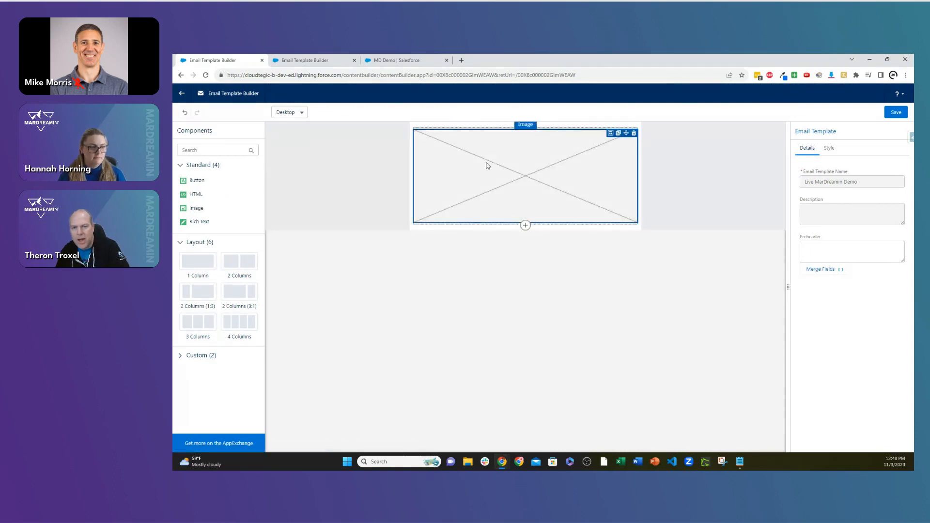
# Check the source options for the new image, and duplicate its row twice to make three stacked image rows
pyautogui.click(599, 178)
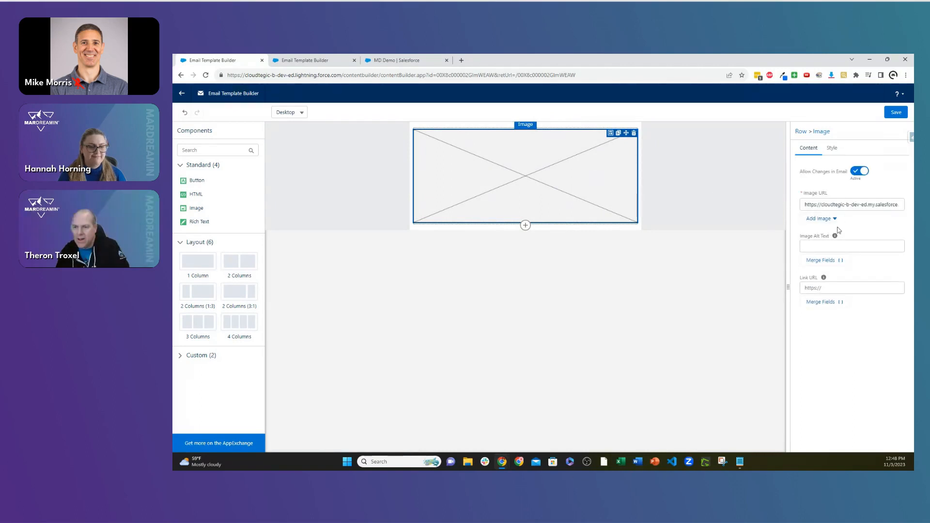
pyautogui.click(821, 219)
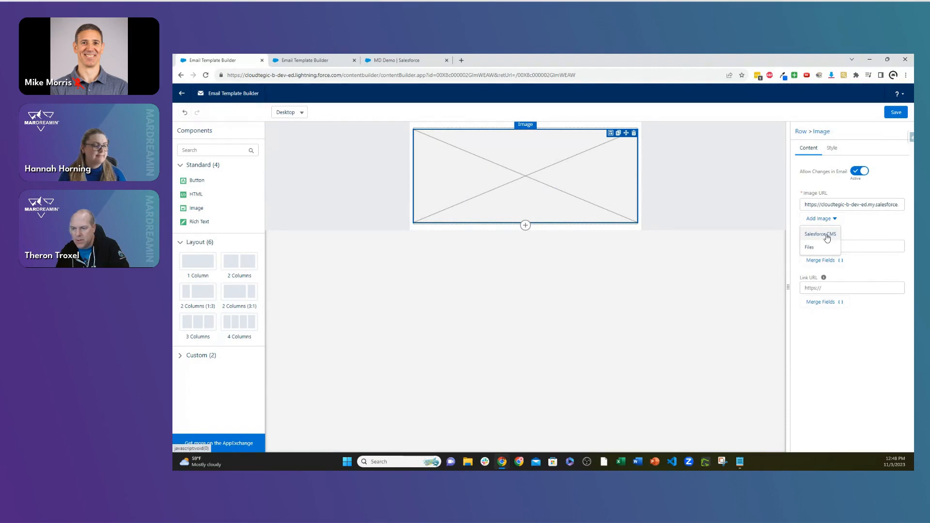
pyautogui.click(857, 226)
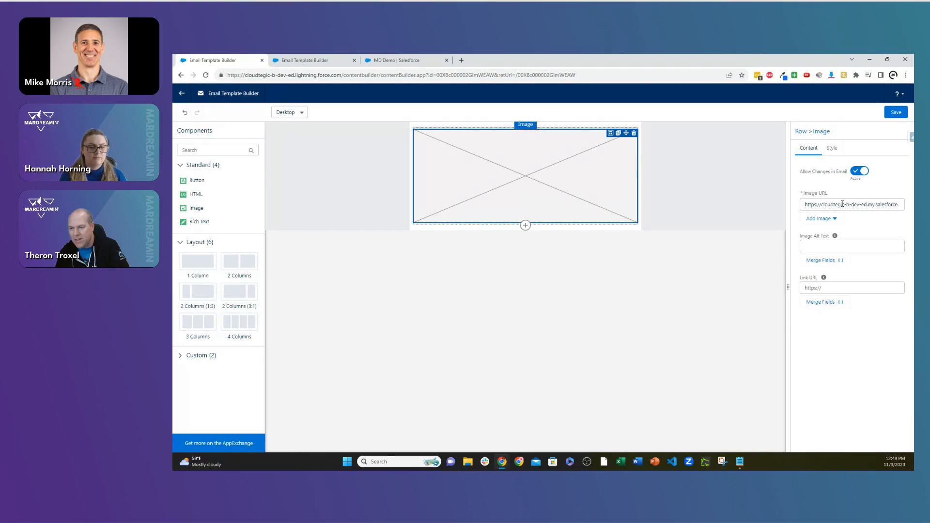
pyautogui.click(619, 131)
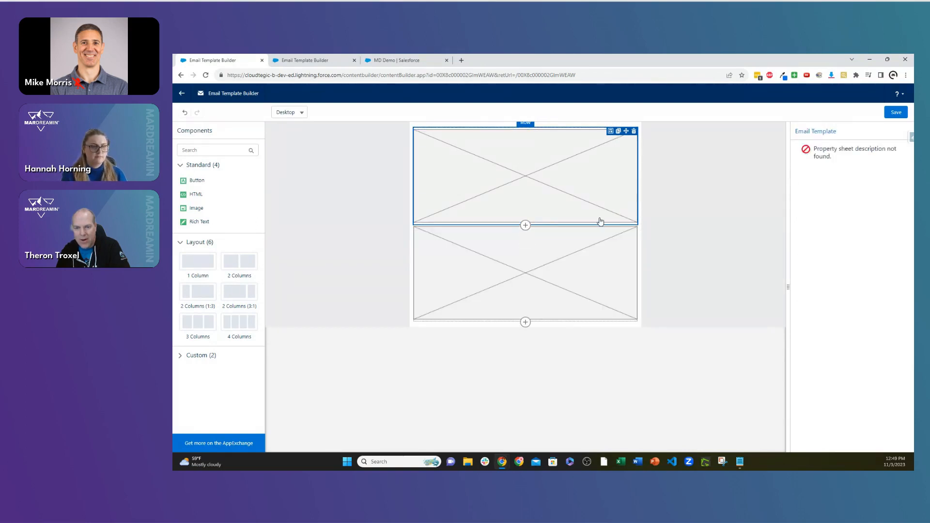
pyautogui.click(619, 131)
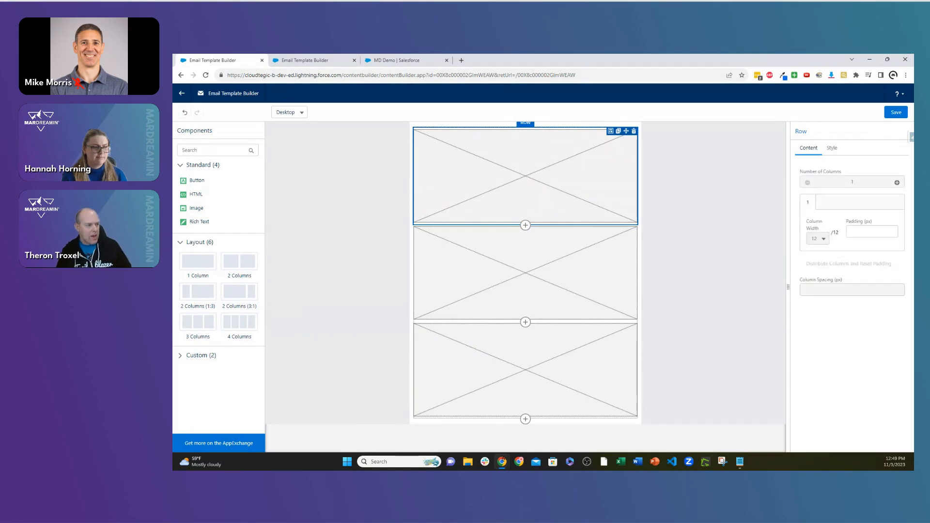
# Replace the first image's URL with the copied go.demo.pardot.com address of the Academic university header banner
pyautogui.hotkey('alt', 'Tab')
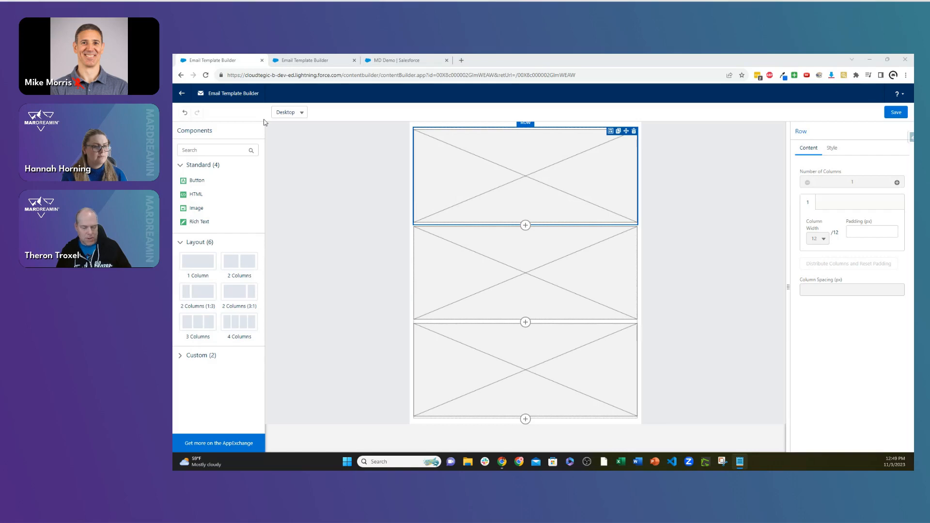
pyautogui.click(604, 158)
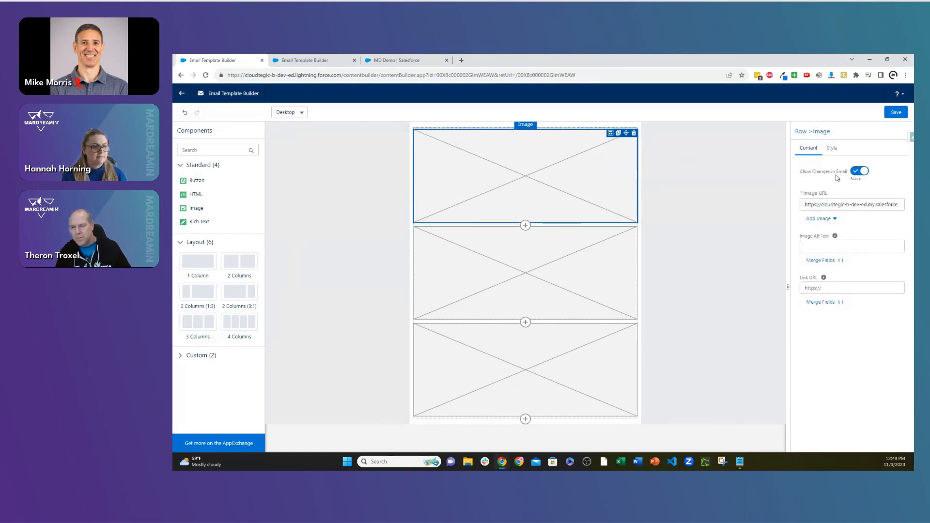
pyautogui.tripleClick(838, 207)
pyautogui.hotkey('ctrl', 'v')
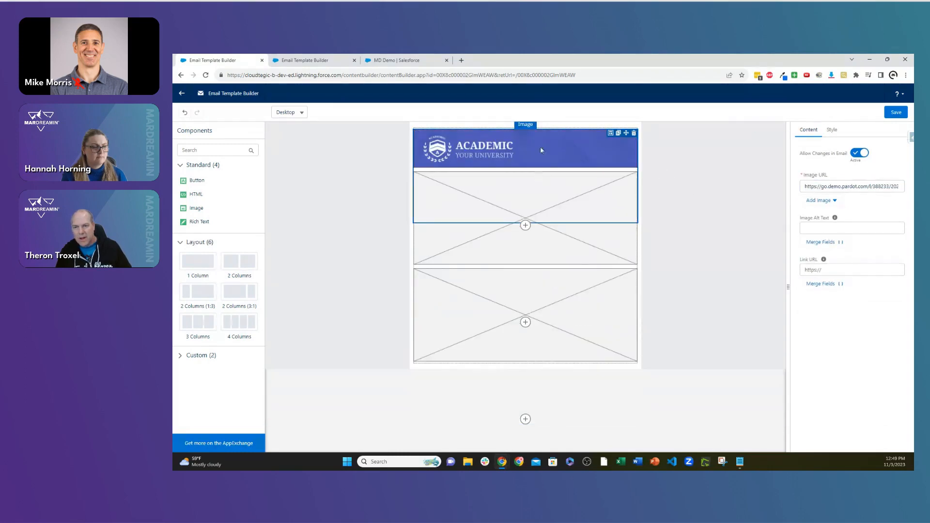
pyautogui.click(468, 149)
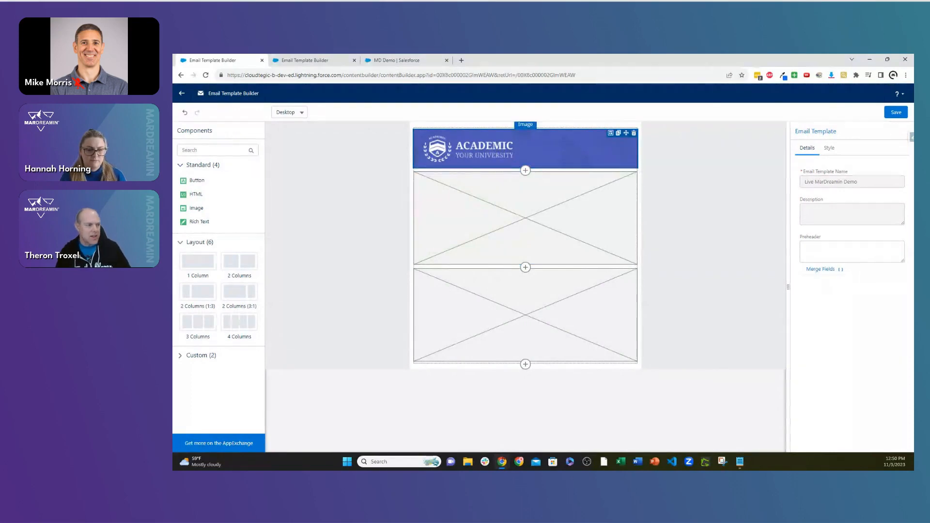
# Replace the second image's URL with the copied address of the student group photo
pyautogui.hotkey('alt', 'Tab')
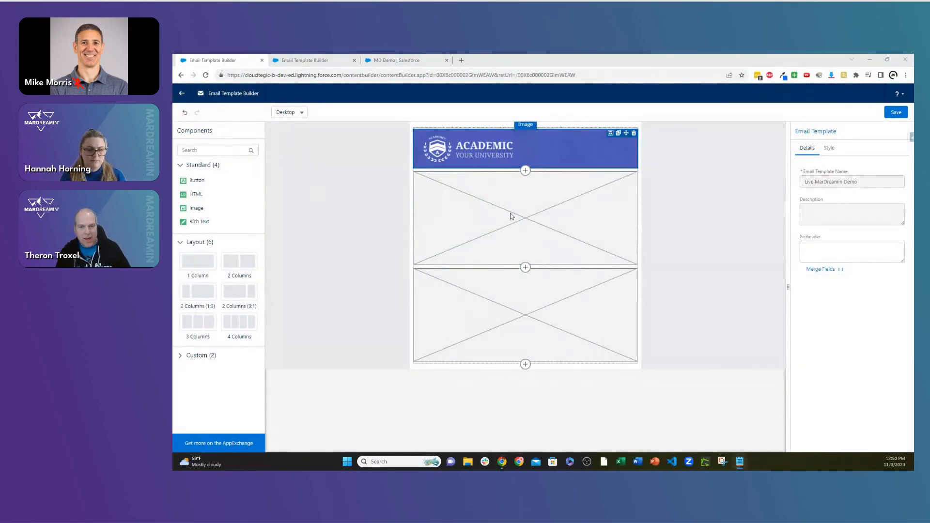
pyautogui.click(760, 211)
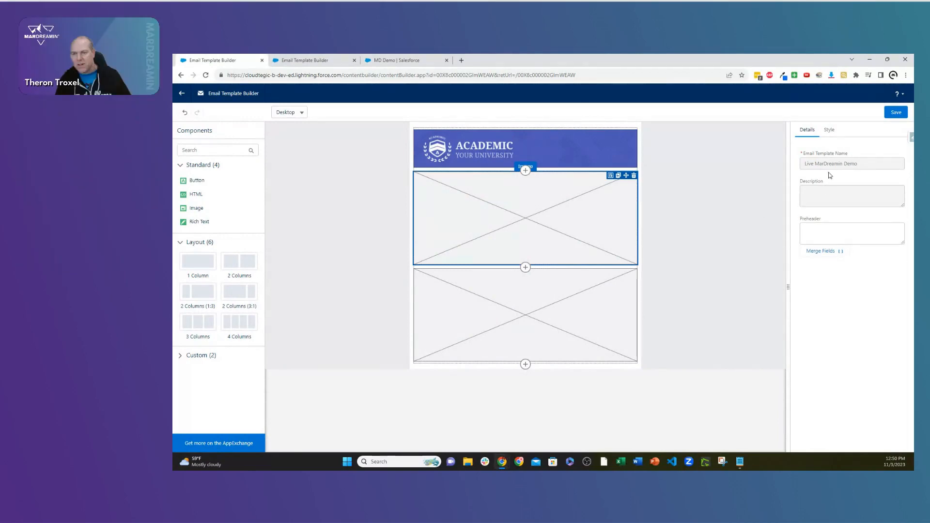
pyautogui.tripleClick(833, 204)
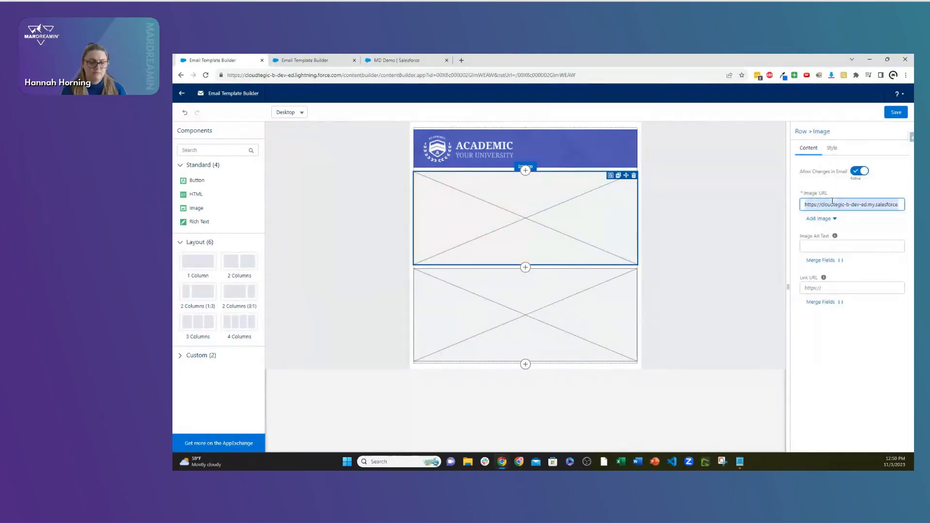
pyautogui.hotkey('ctrl', 'v')
pyautogui.click(370, 228)
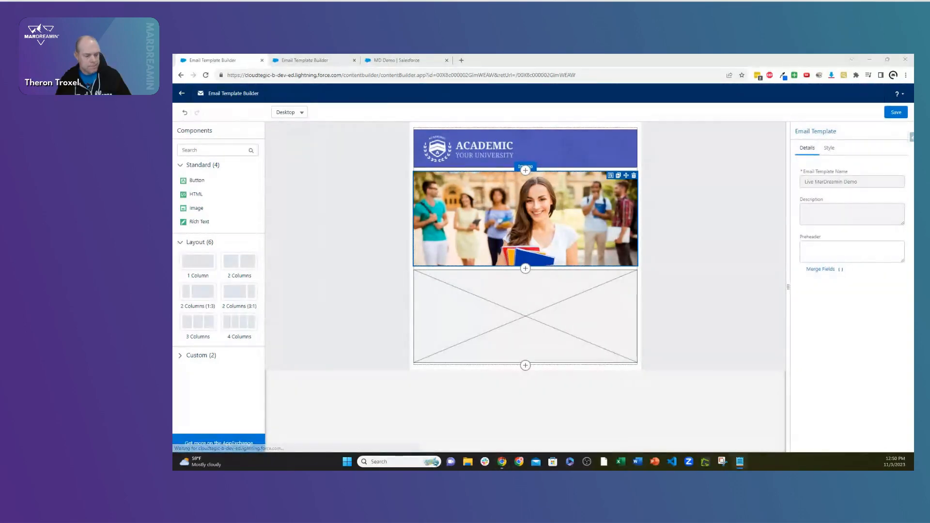
# Replace the third image's URL with the copied address of border.png
pyautogui.click(530, 342)
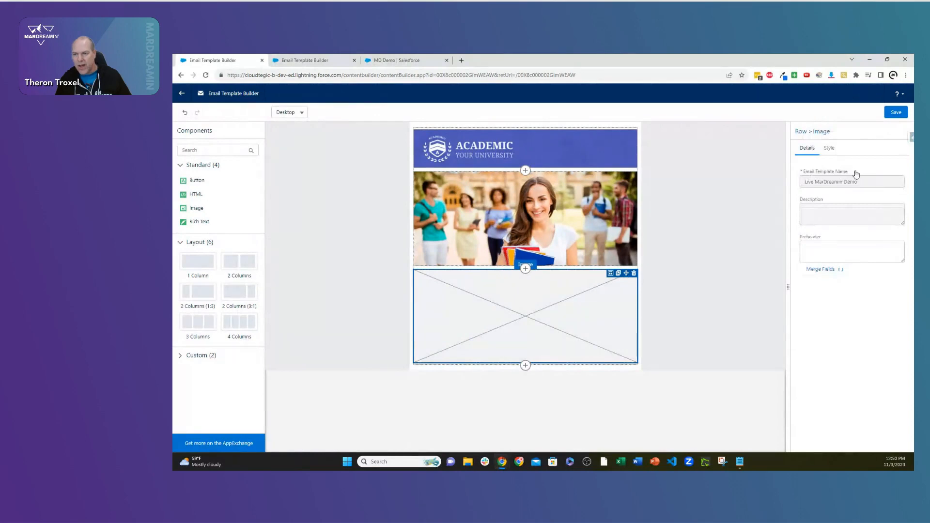
pyautogui.tripleClick(832, 204)
pyautogui.hotkey('ctrl', 'v')
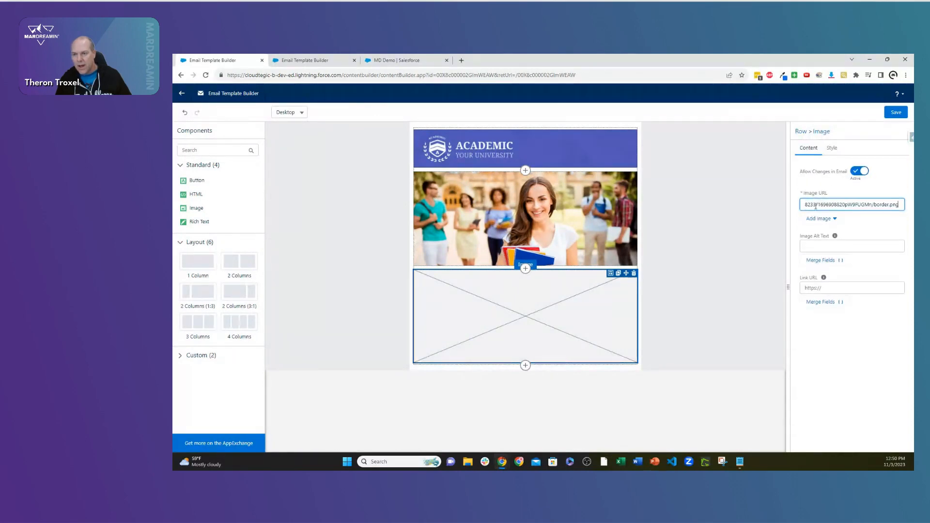
pyautogui.click(755, 209)
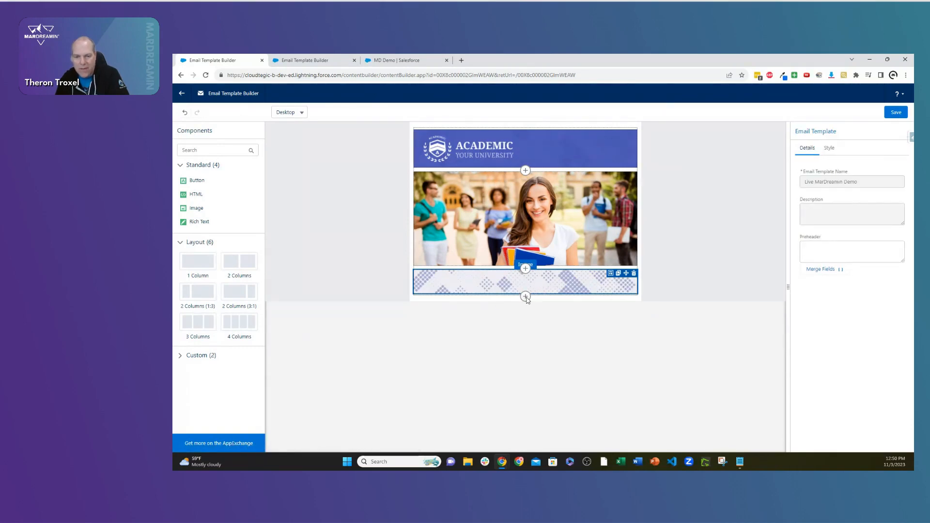
# Add a 1 Column row below the border image and place a Rich Text component in it
pyautogui.click(526, 297)
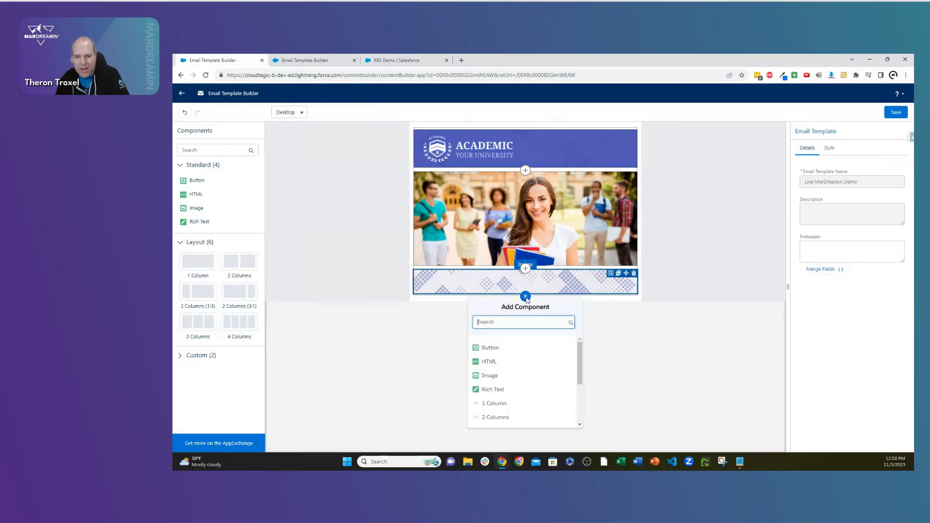
pyautogui.click(501, 407)
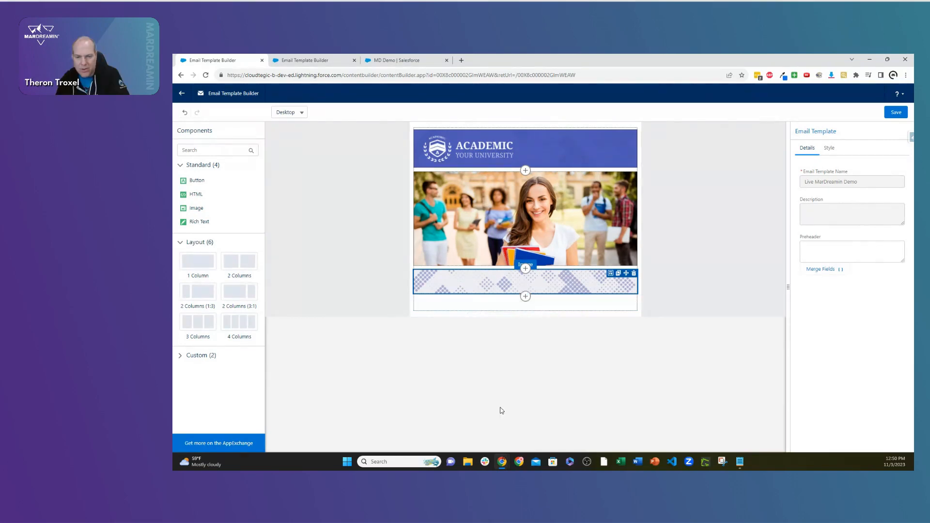
pyautogui.click(438, 308)
pyautogui.moveTo(198, 220); pyautogui.dragTo(475, 315)
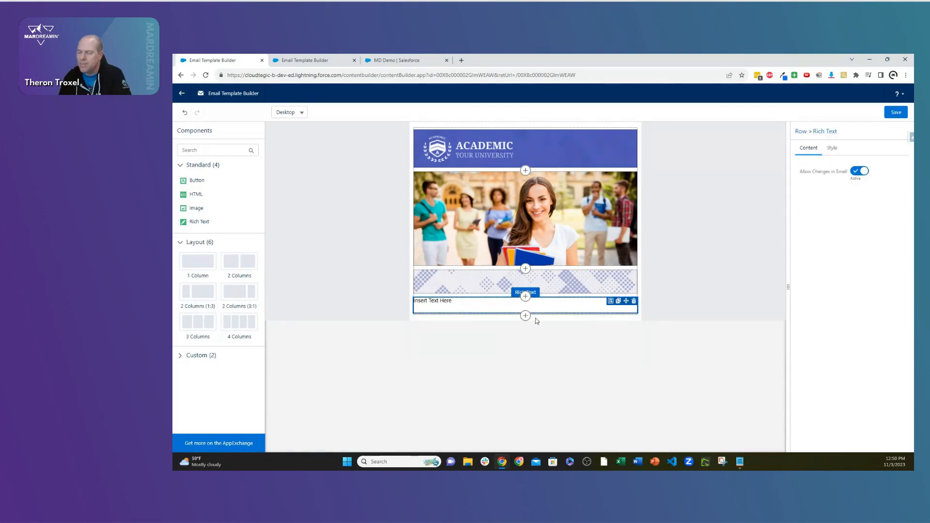
# Duplicate the Rich Text row below the border image
pyautogui.click(622, 301)
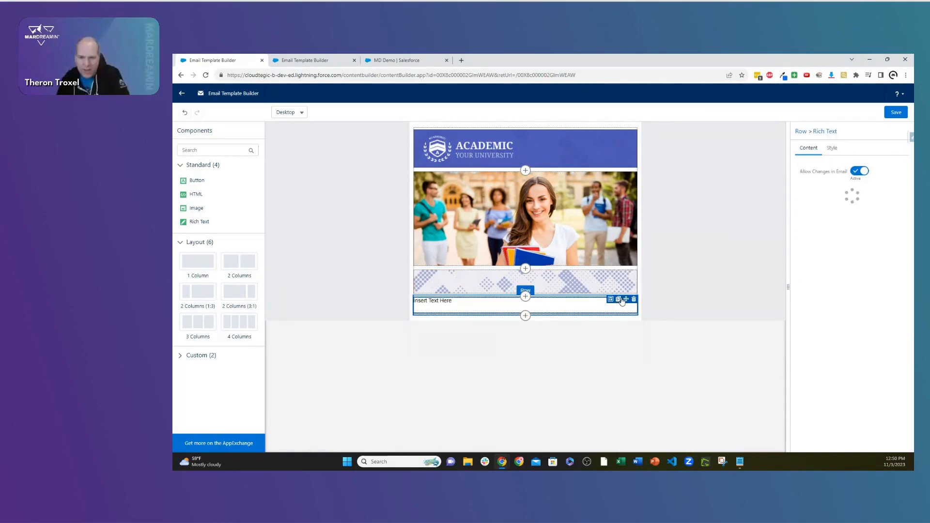
pyautogui.click(621, 300)
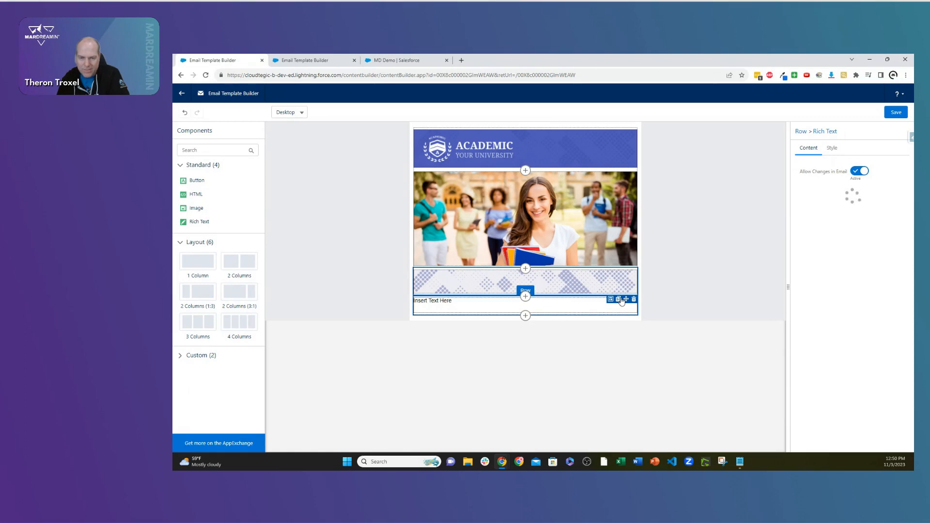
pyautogui.click(621, 300)
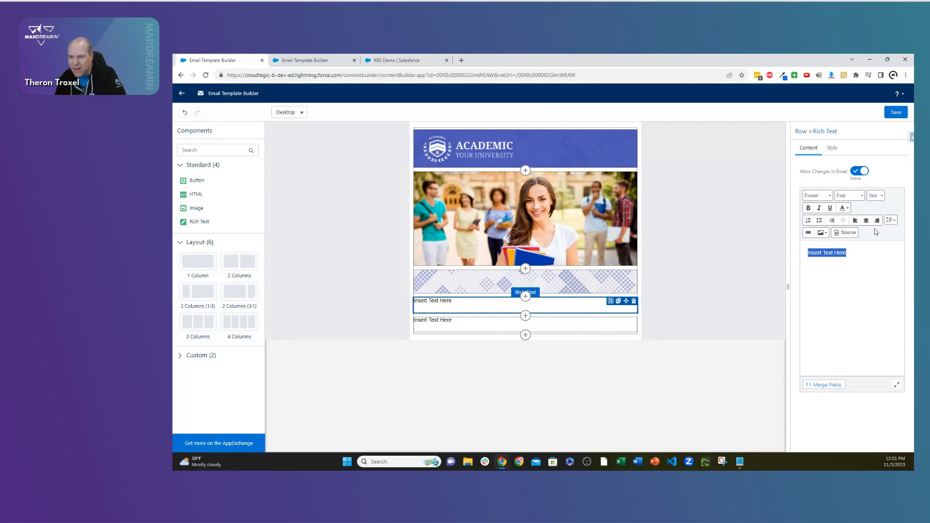
# Replace the placeholder in the upper Rich Text block with "Alumni, we need your support"
pyautogui.click(852, 252)
pyautogui.moveTo(852, 252); pyautogui.dragTo(801, 254)
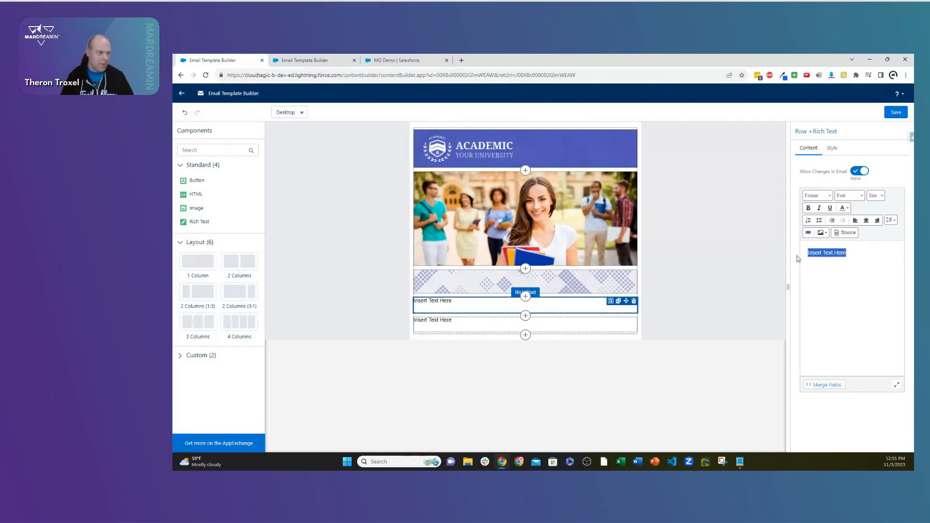
pyautogui.write('Alun')
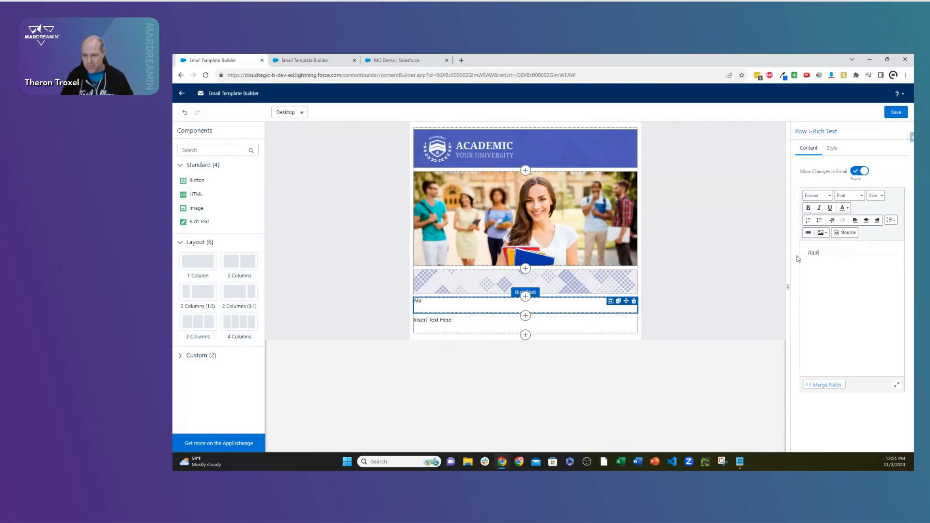
pyautogui.press('BackSpace')
pyautogui.write('mni, we ')
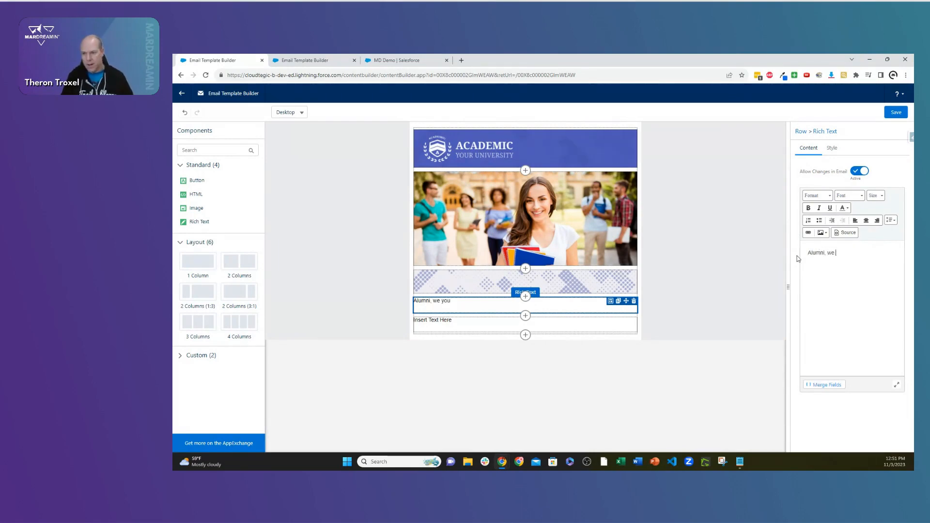
pyautogui.write('need your sup')
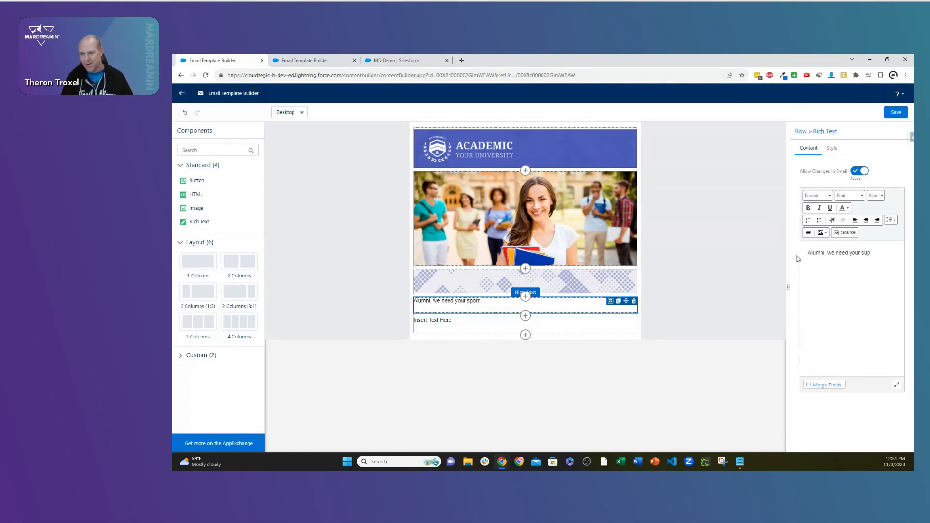
pyautogui.write('oort')
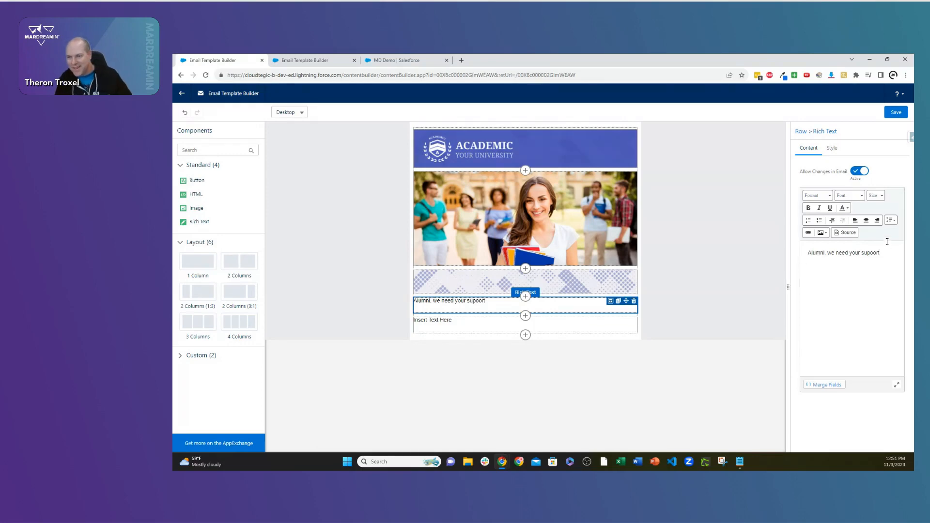
pyautogui.click(877, 257)
pyautogui.press('BackSpace')
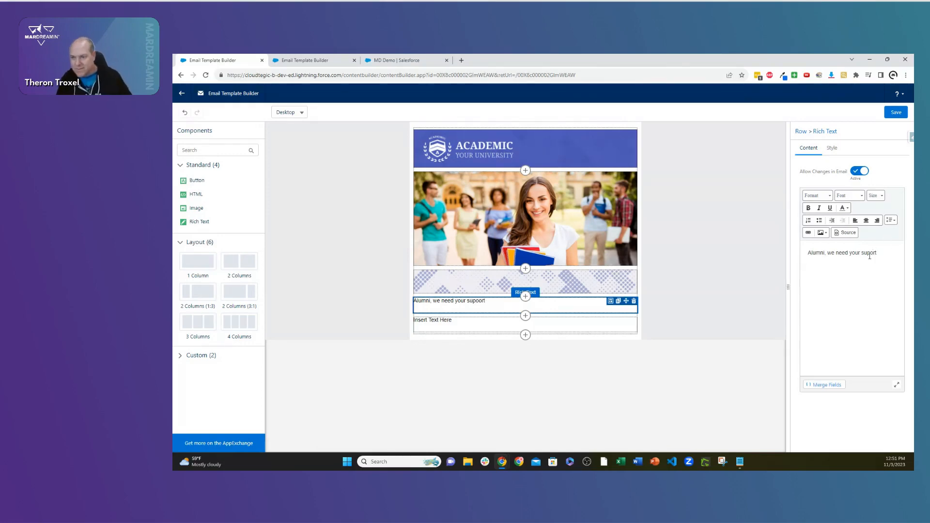
pyautogui.click(870, 255)
pyautogui.write('p')
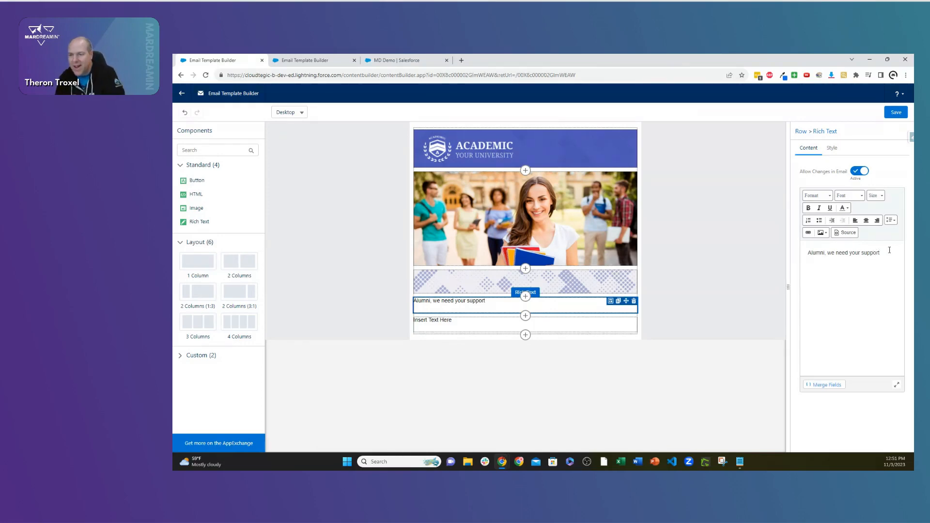
# Format the text "Alumni, we need your support" in Georgia, size 28, bold and centered
pyautogui.moveTo(881, 253); pyautogui.dragTo(801, 253)
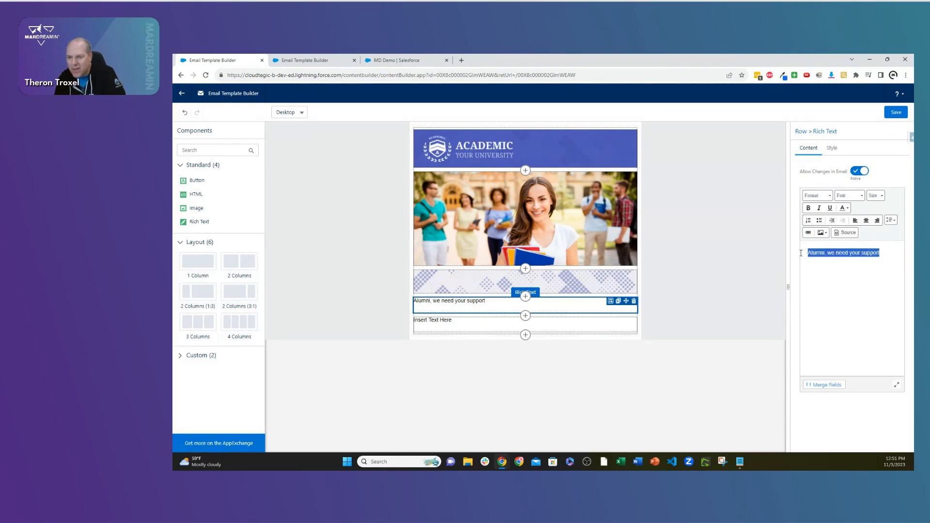
pyautogui.click(851, 197)
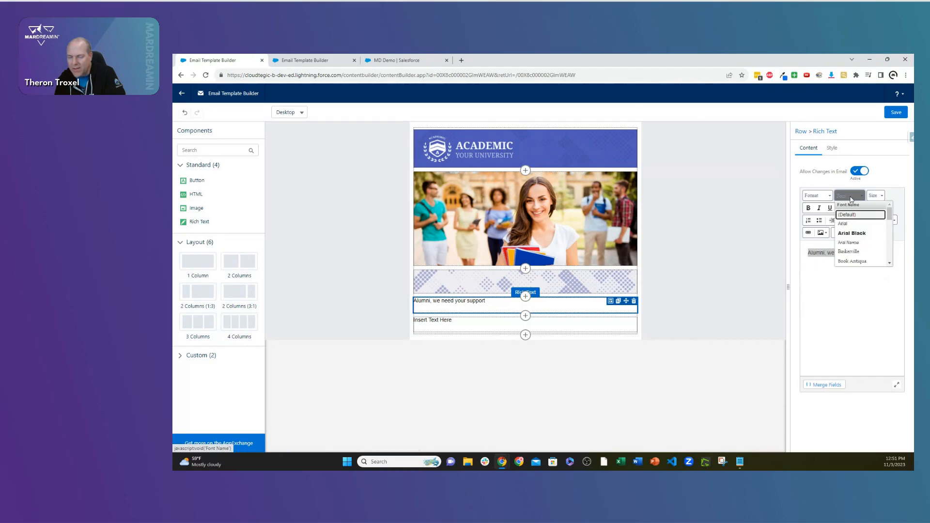
pyautogui.scroll(-5, 857, 248)
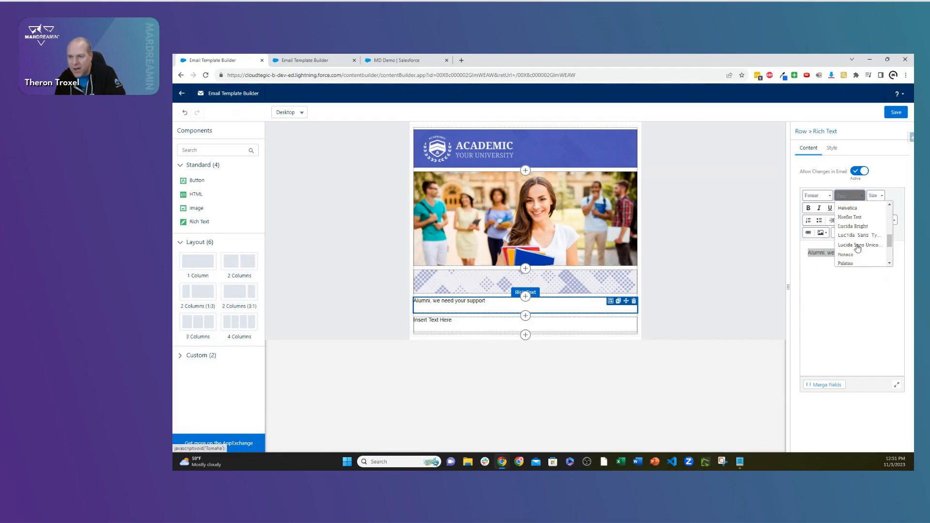
pyautogui.click(849, 239)
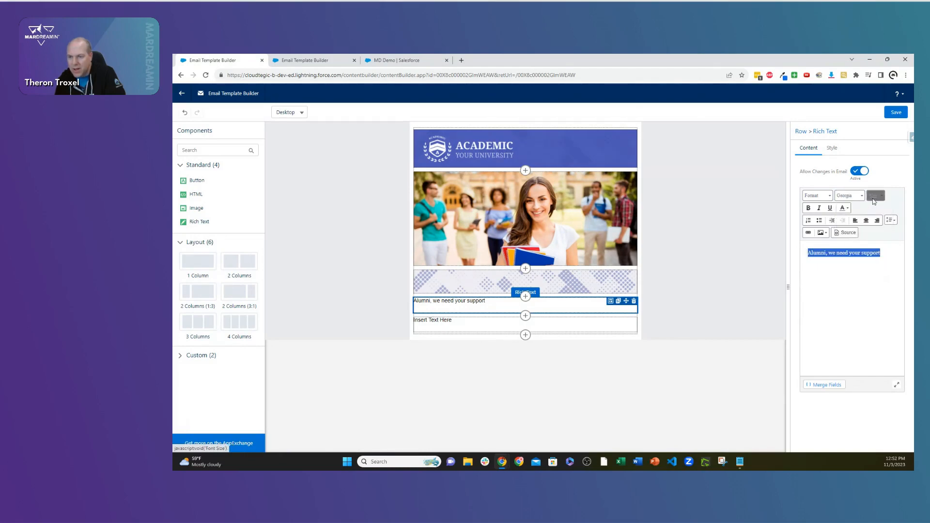
pyautogui.click(875, 195)
pyautogui.scroll(-4, 835, 251)
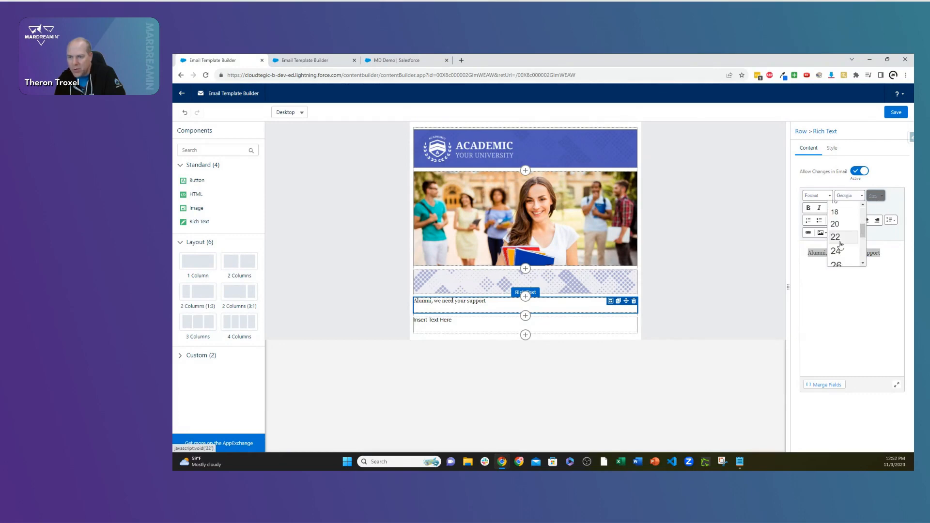
pyautogui.click(838, 239)
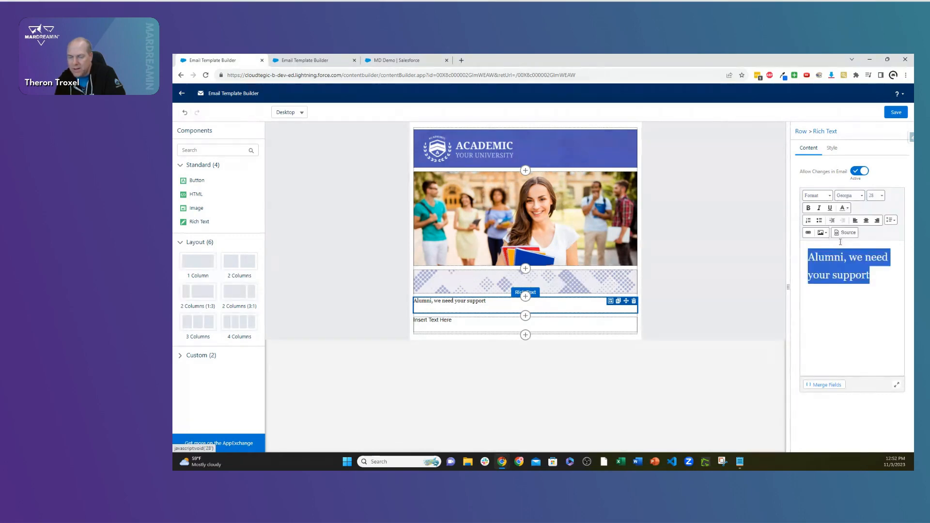
pyautogui.click(808, 208)
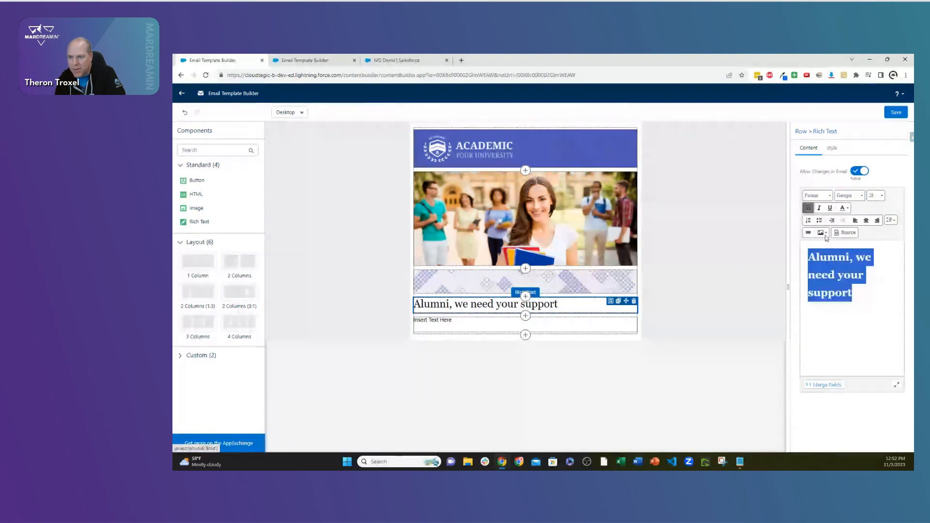
pyautogui.click(866, 221)
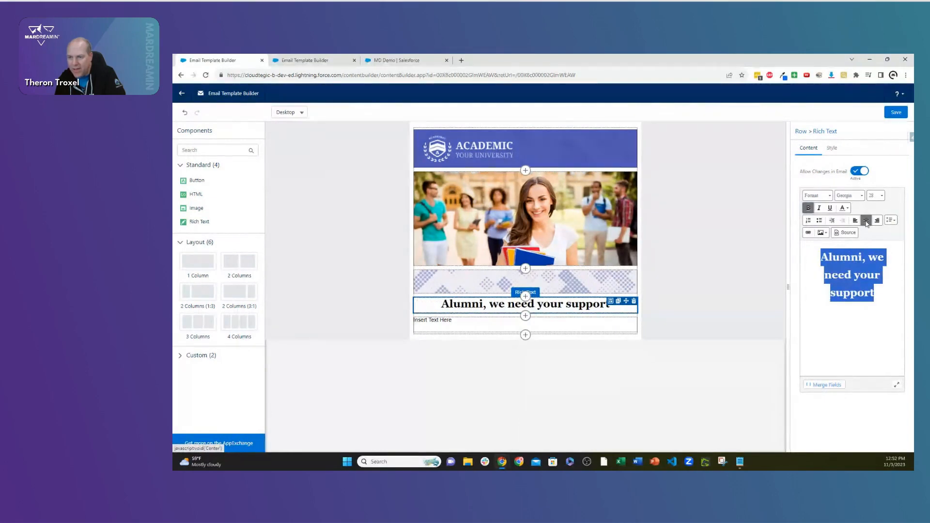
# Set the text color of the "Alumni, we need your support" heading to the custom color #4f5aba
pyautogui.click(848, 210)
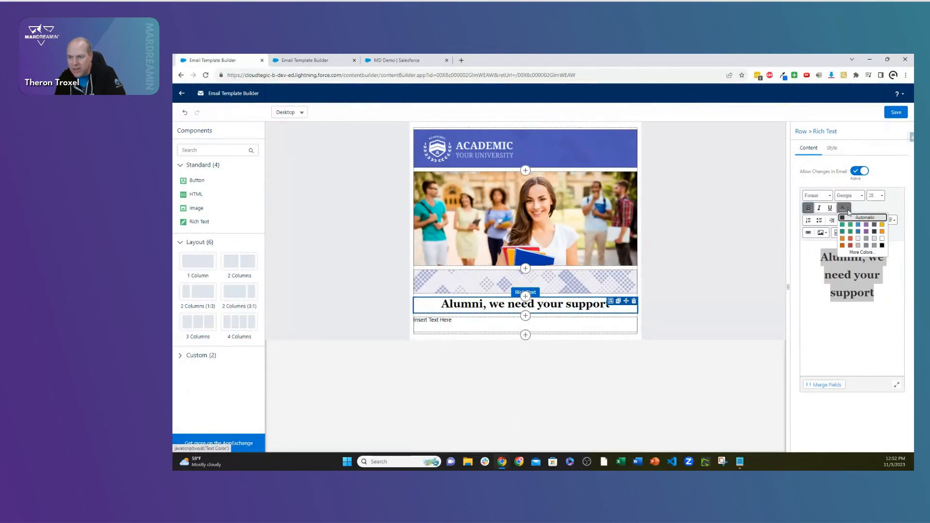
pyautogui.click(861, 252)
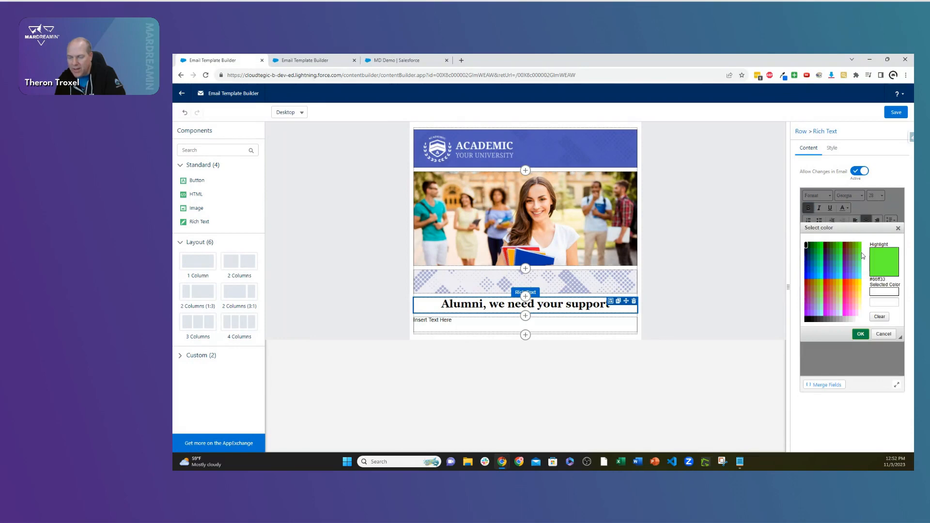
pyautogui.click(878, 303)
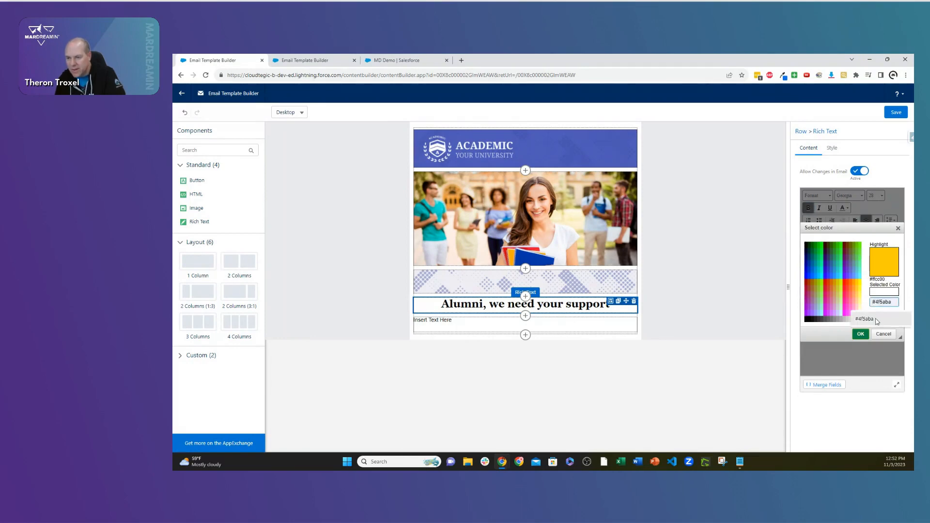
pyautogui.click(865, 318)
pyautogui.click(861, 334)
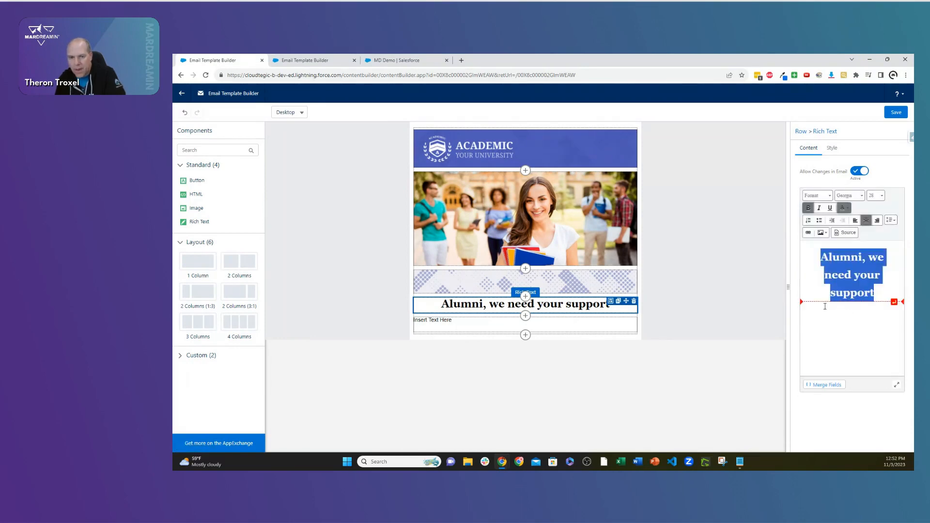
# Set the heading block's margins to 35 px top and 20 px right, bottom and left
pyautogui.click(834, 152)
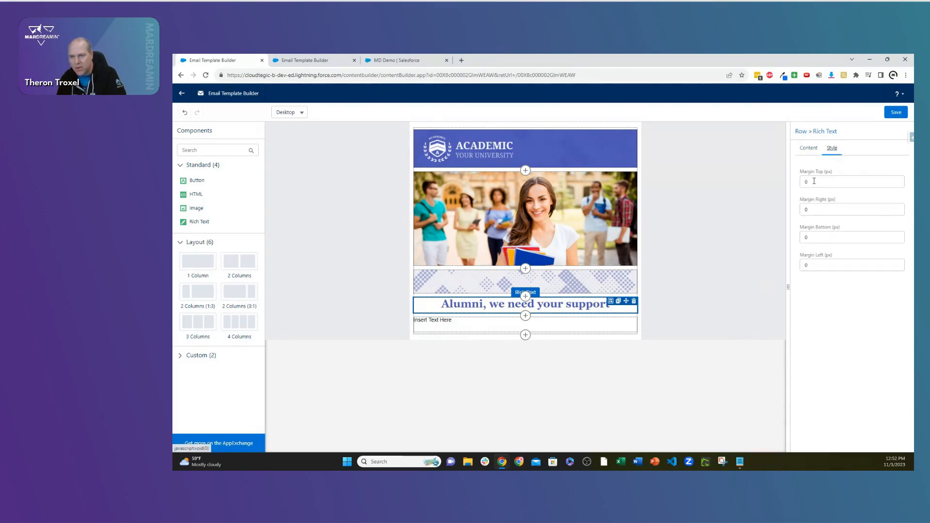
pyautogui.click(814, 182)
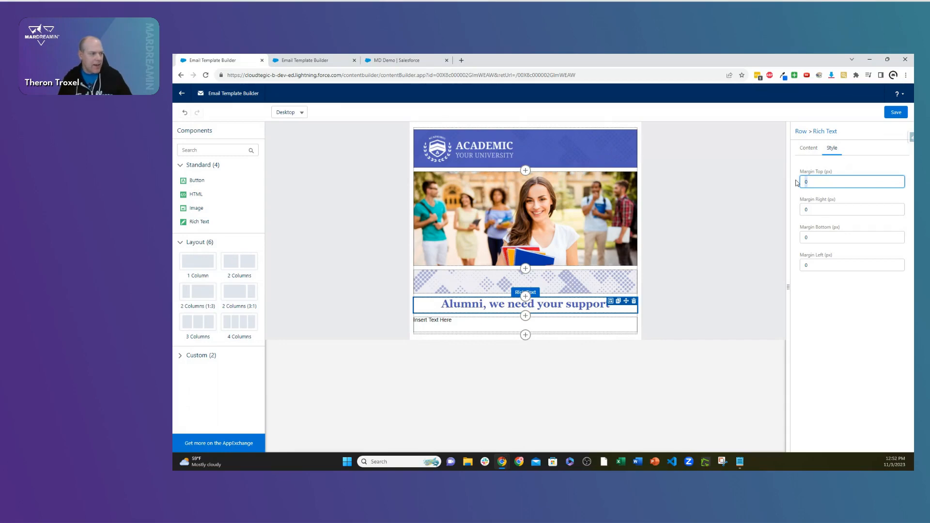
pyautogui.write('35')
pyautogui.press('Tab')
pyautogui.write('20')
pyautogui.press('Tab')
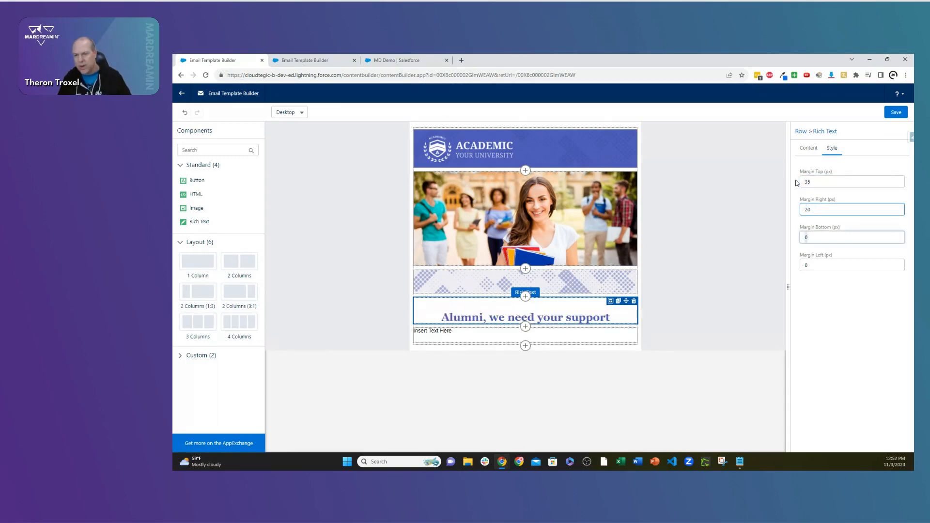
pyautogui.write('20')
pyautogui.press('Tab')
pyautogui.write('20')
pyautogui.press('Tab')
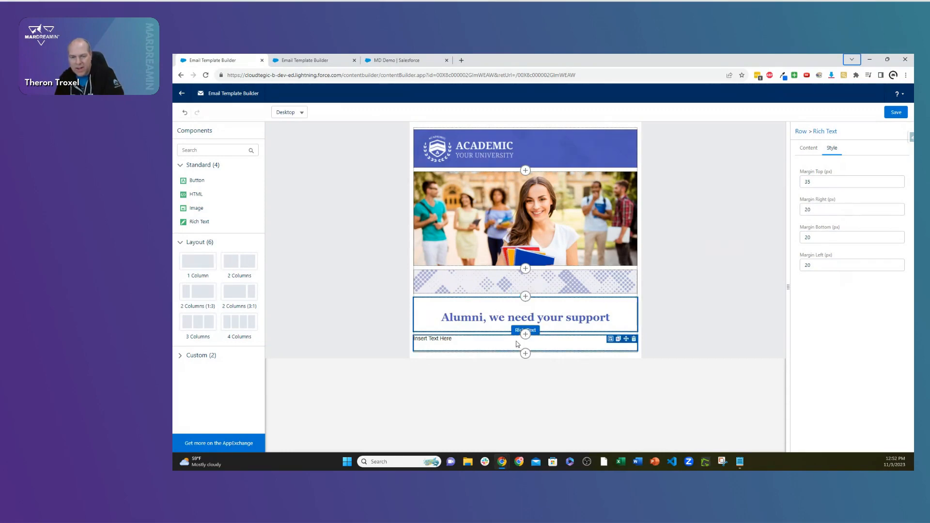
# Replace the HTML source of the lower Rich Text block with the prepared donor message code copied from the other window
pyautogui.click(464, 348)
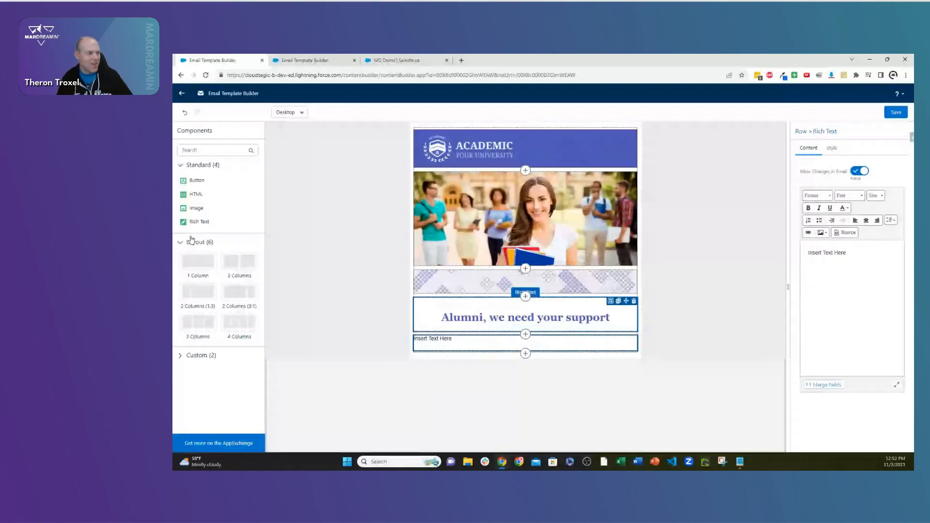
pyautogui.hotkey('alt', 'Tab')
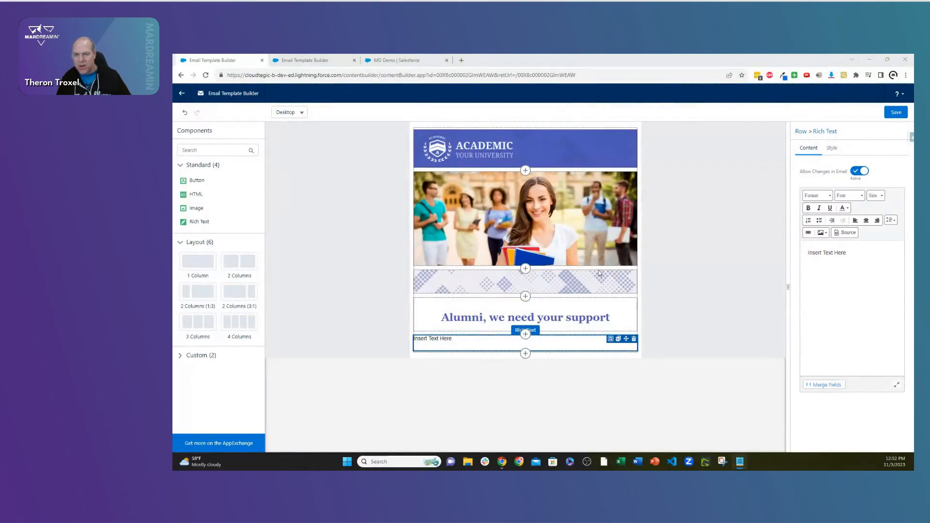
pyautogui.click(850, 238)
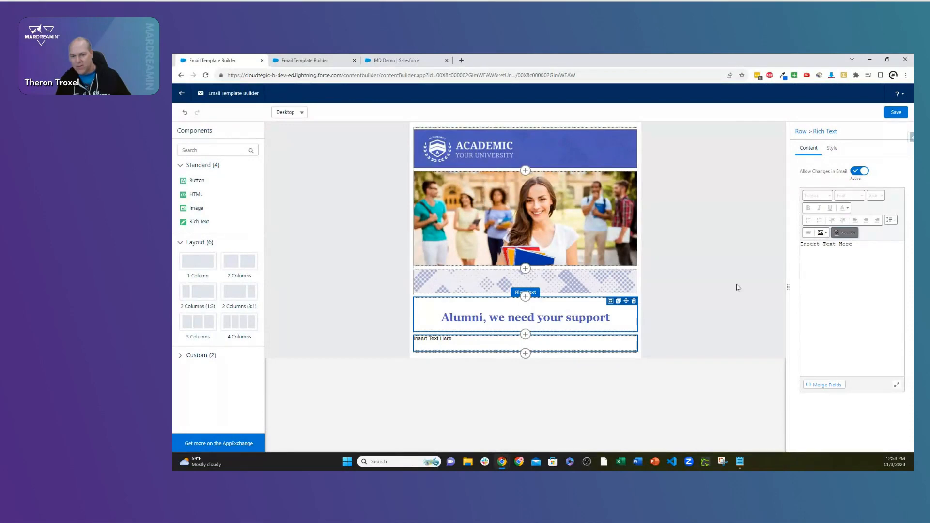
pyautogui.moveTo(853, 244); pyautogui.dragTo(784, 249)
pyautogui.hotkey('ctrl', 'v')
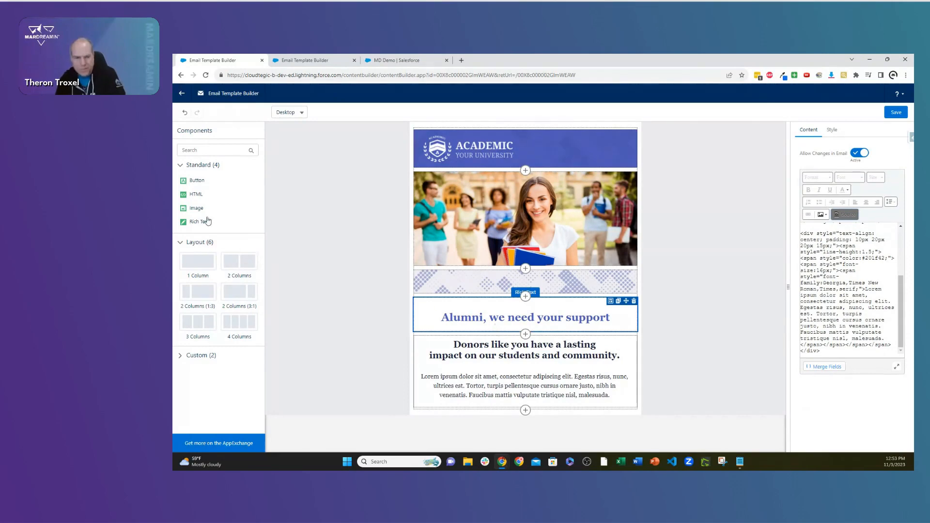
pyautogui.moveTo(197, 182); pyautogui.dragTo(516, 406)
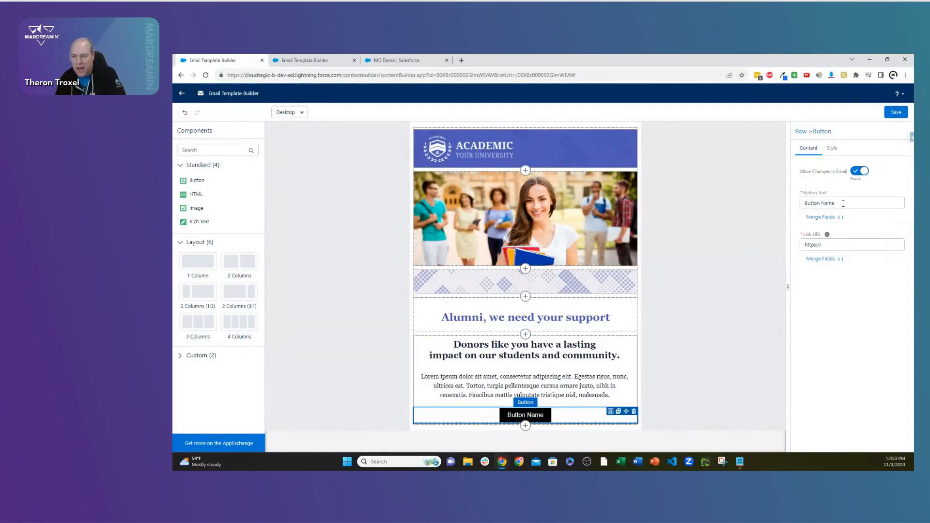
pyautogui.moveTo(843, 203); pyautogui.dragTo(788, 196)
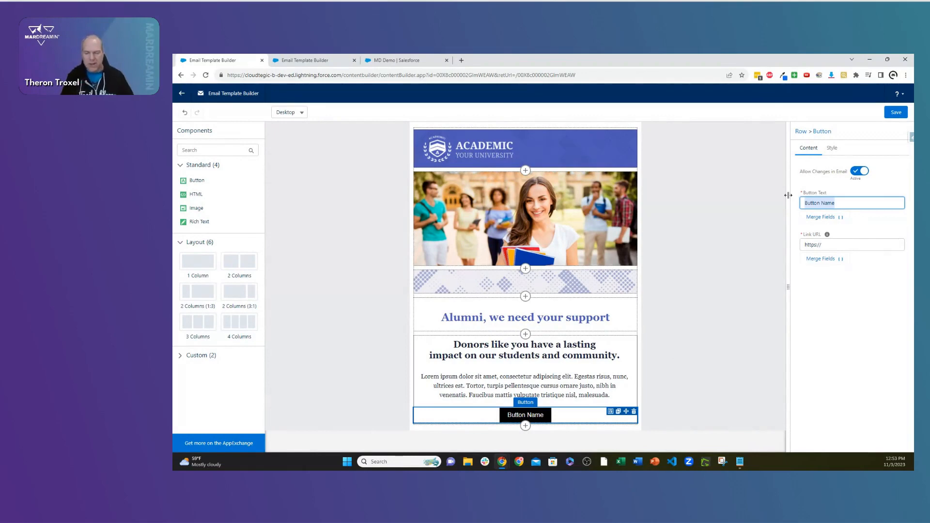
pyautogui.write('Donate')
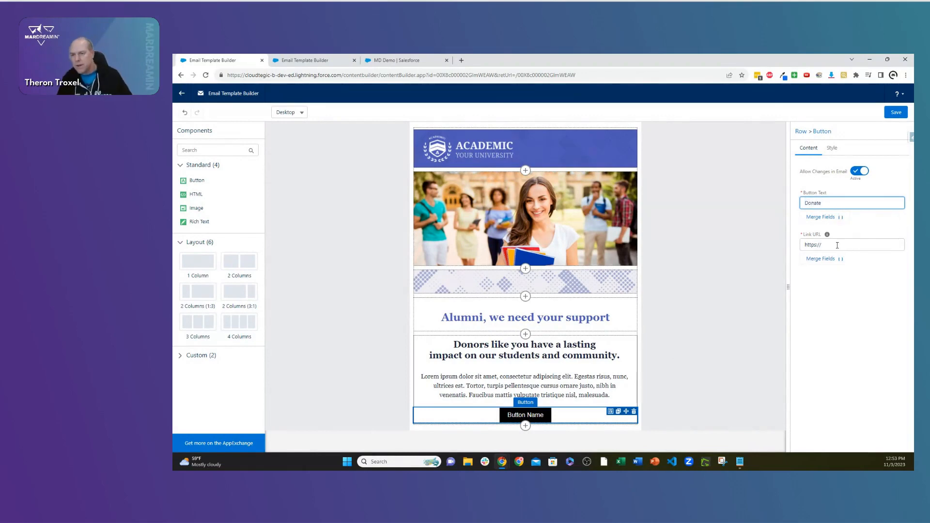
pyautogui.click(837, 245)
pyautogui.click(856, 265)
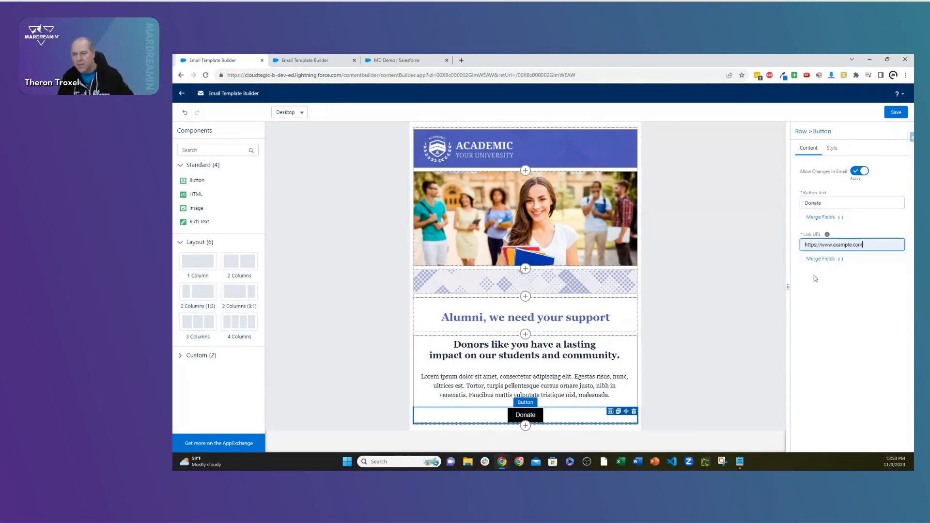
# Set the Donate button's font family to Georgia
pyautogui.click(831, 149)
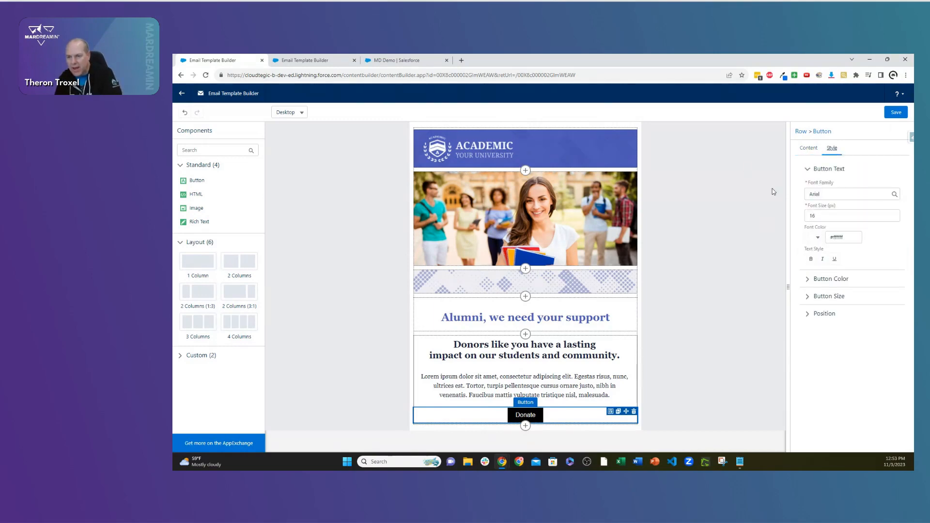
pyautogui.click(830, 193)
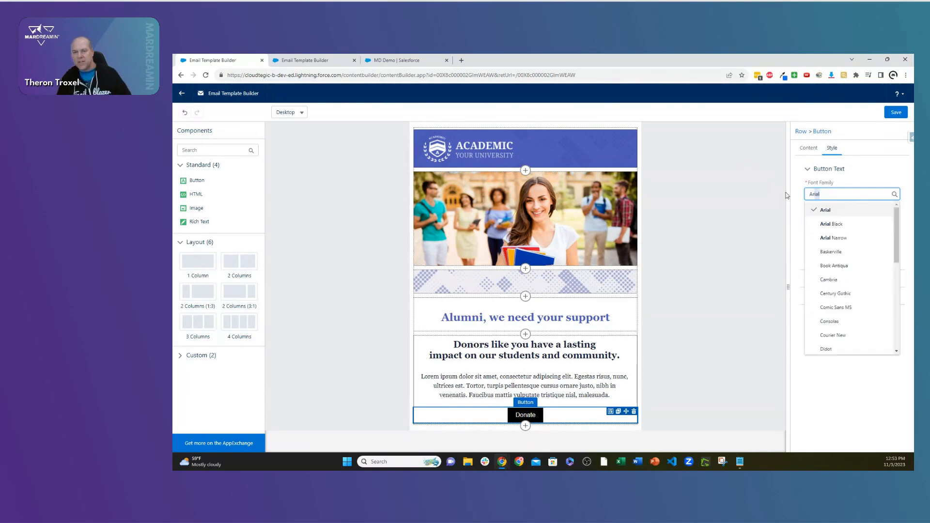
pyautogui.write('ge')
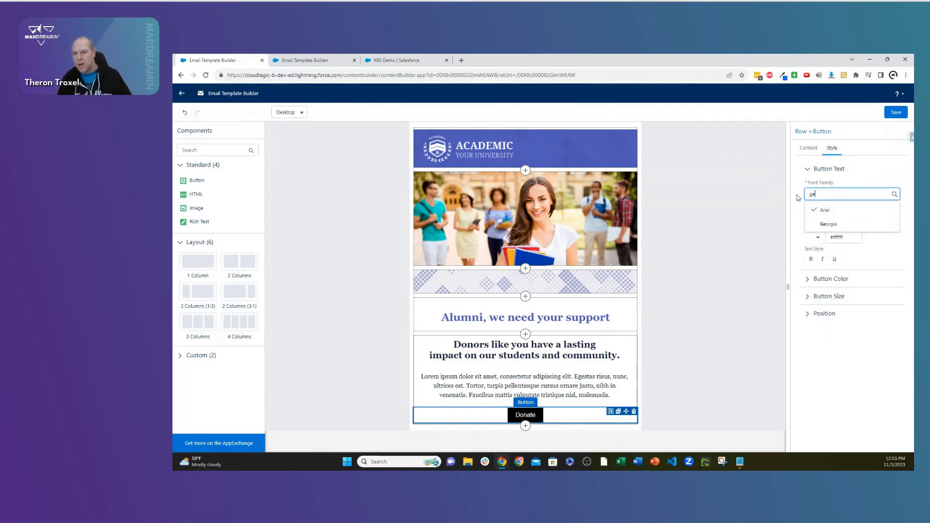
pyautogui.click(828, 223)
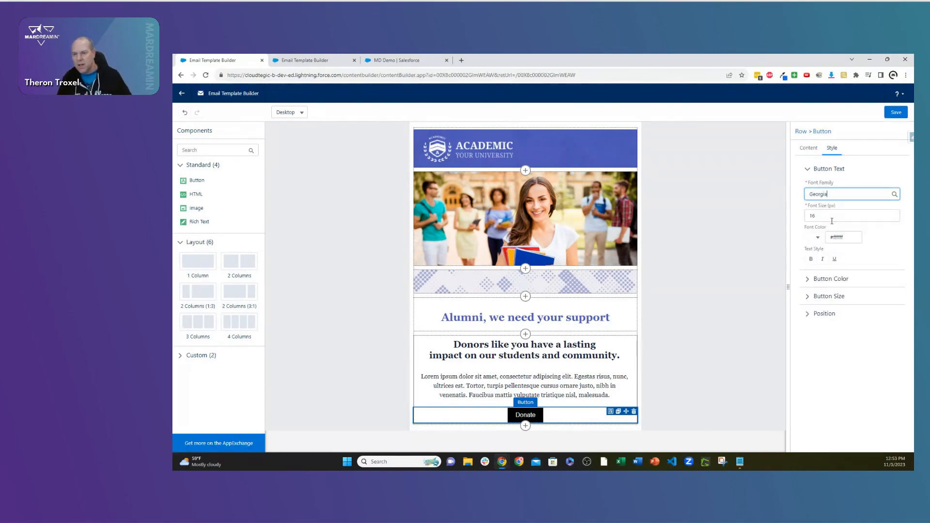
# Set both the fill color and the border color of the Donate button to #201f42
pyautogui.click(808, 280)
pyautogui.tripleClick(843, 209)
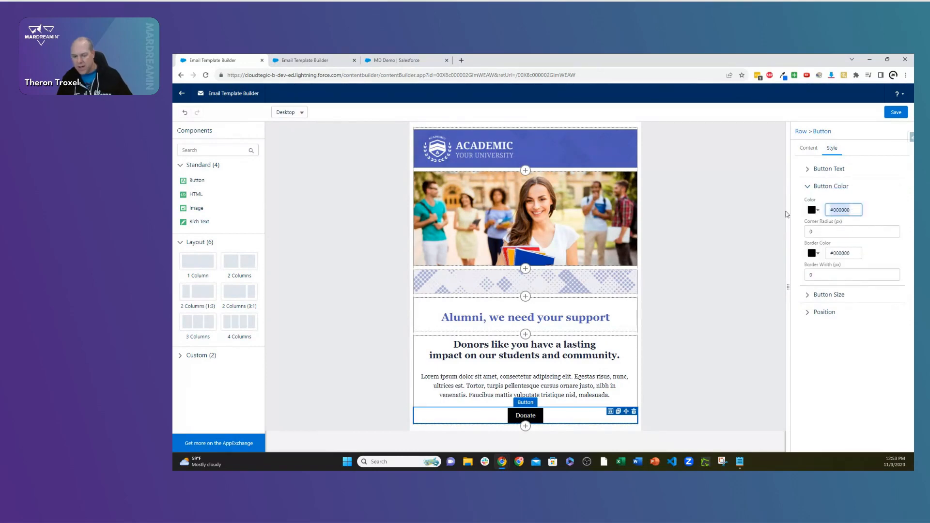
pyautogui.press('BackSpace')
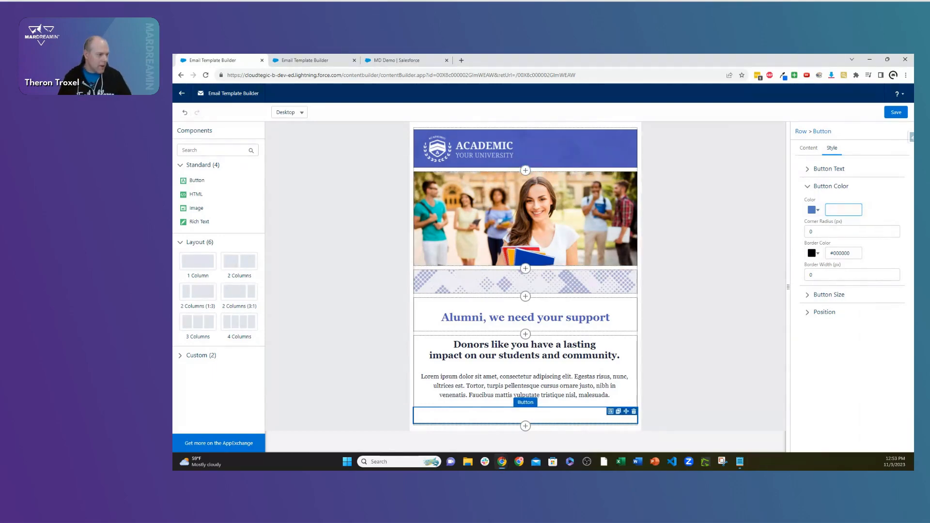
pyautogui.hotkey('alt', 'Tab')
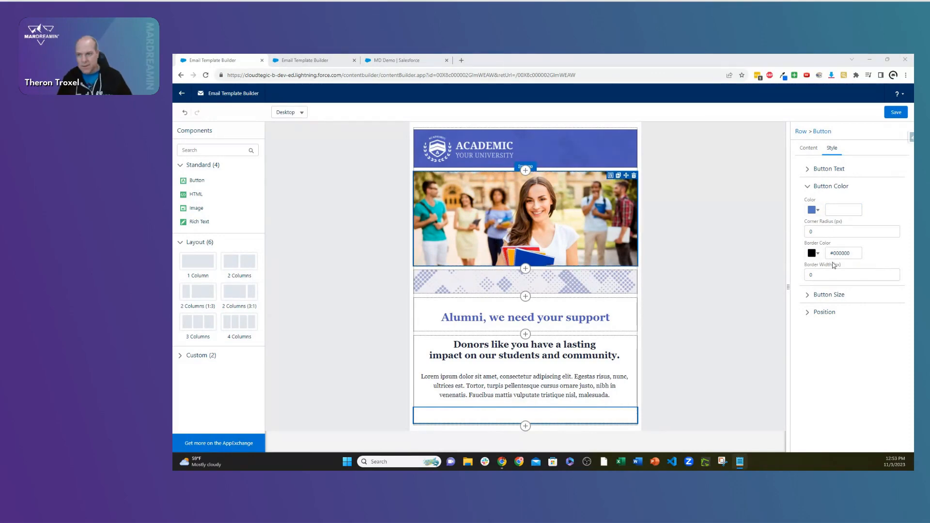
pyautogui.click(839, 208)
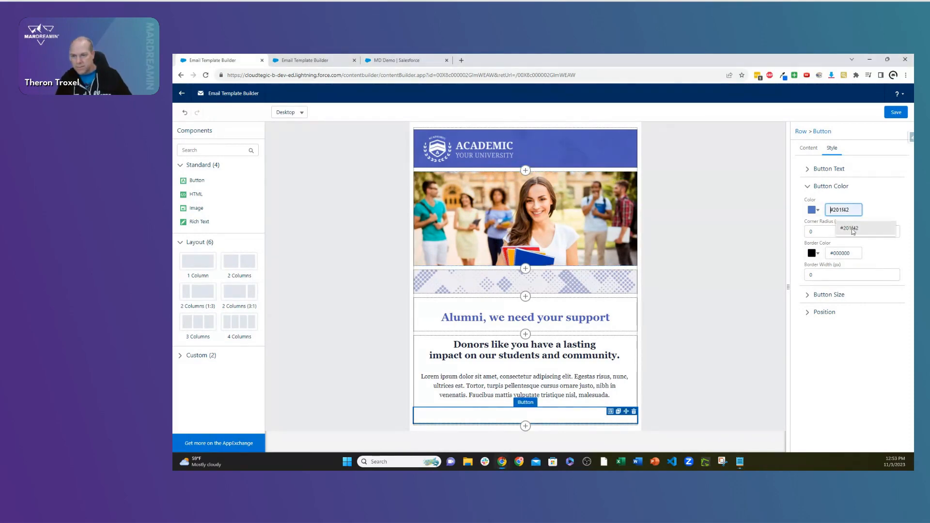
pyautogui.click(853, 230)
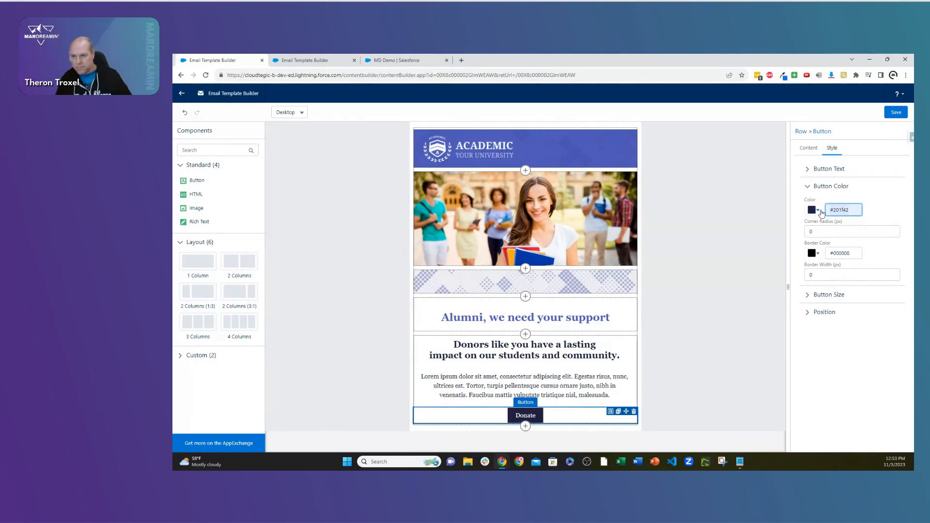
pyautogui.tripleClick(845, 253)
pyautogui.write('#201f42')
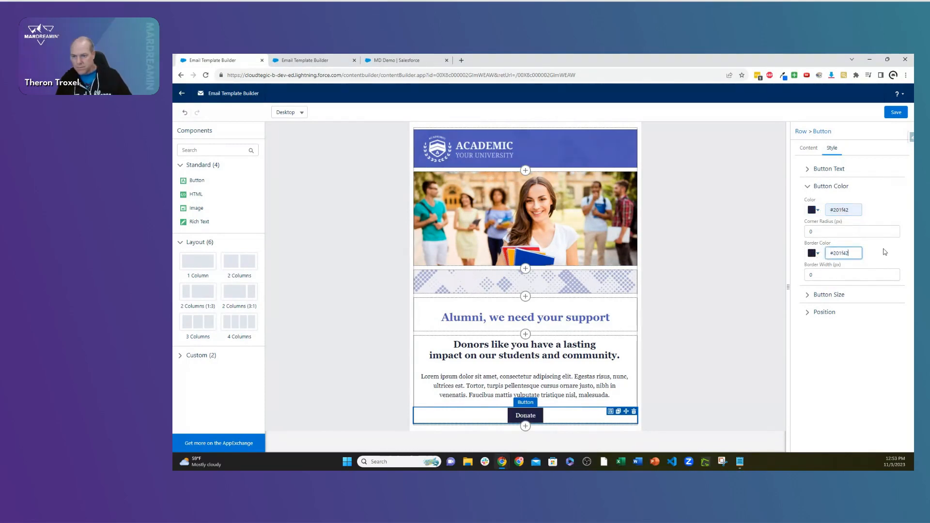
# Set the Donate button's right and left padding to 30 px
pyautogui.click(807, 295)
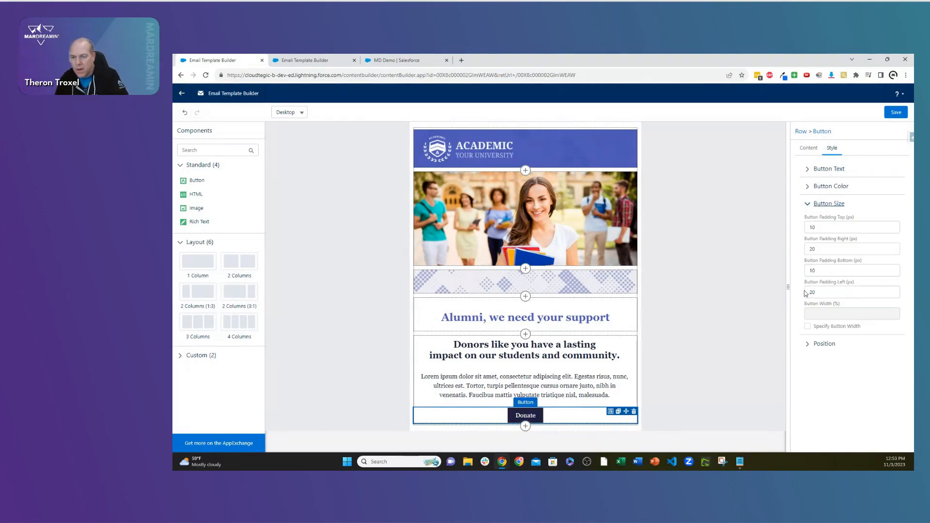
pyautogui.doubleClick(819, 249)
pyautogui.write('30')
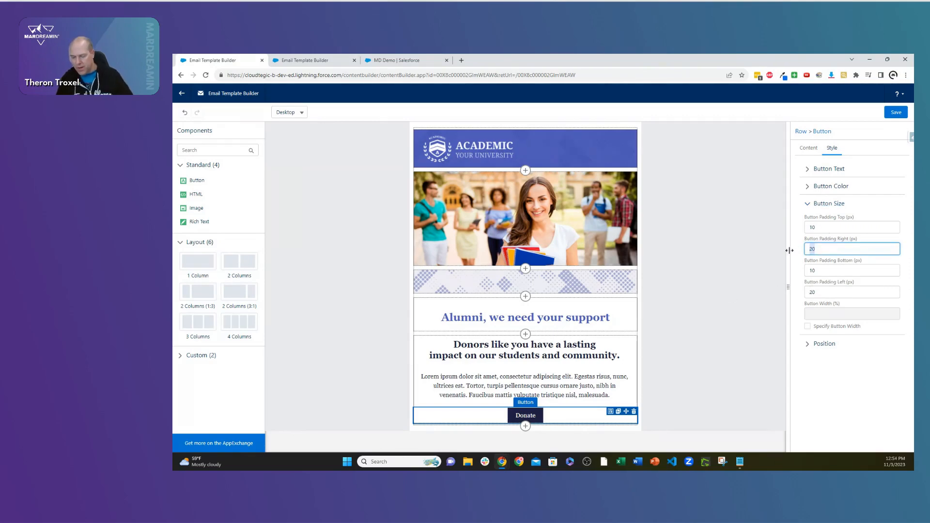
pyautogui.press('Tab')
pyautogui.press('Tab')
pyautogui.write('0')
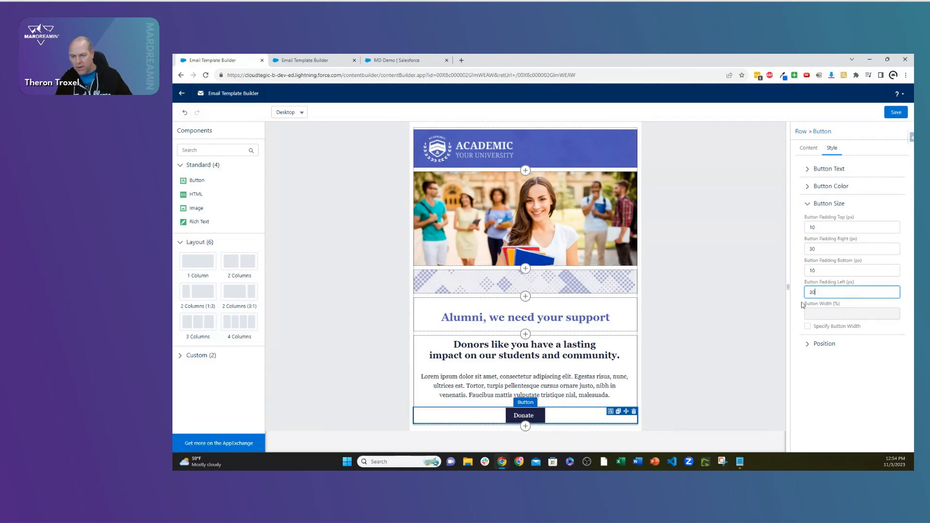
# Set the Donate button's top, right, bottom and left margins to 20 px
pyautogui.click(822, 343)
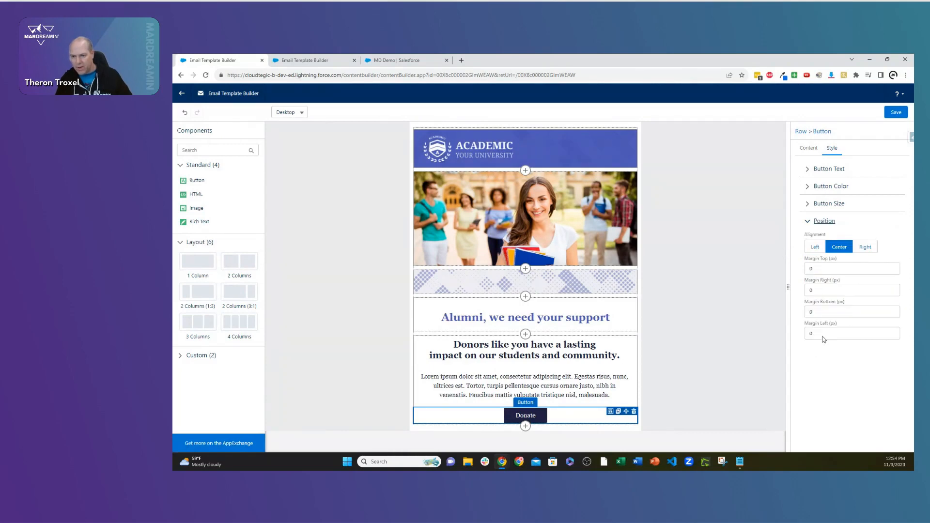
pyautogui.click(817, 269)
pyautogui.write('20')
pyautogui.press('Tab')
pyautogui.write('20')
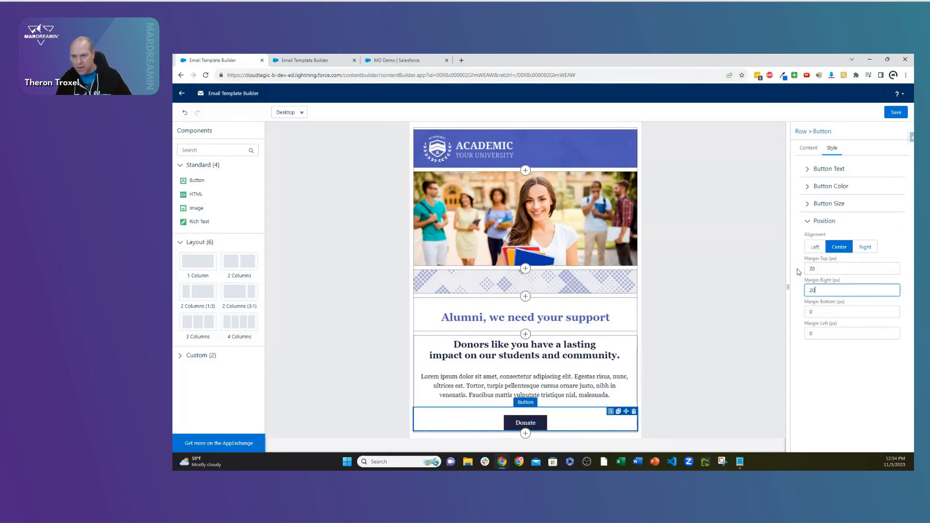
pyautogui.press('Tab')
pyautogui.write('20')
pyautogui.press('Tab')
pyautogui.write('20')
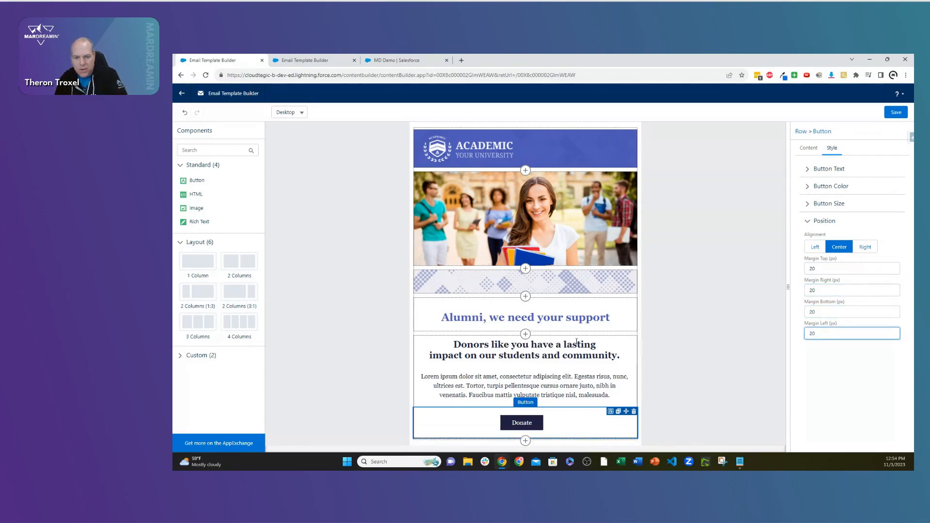
# Set the background color of the "Alumni, we need your support" row to #efeef4 and move the donor message and Donate button into it
pyautogui.click(565, 301)
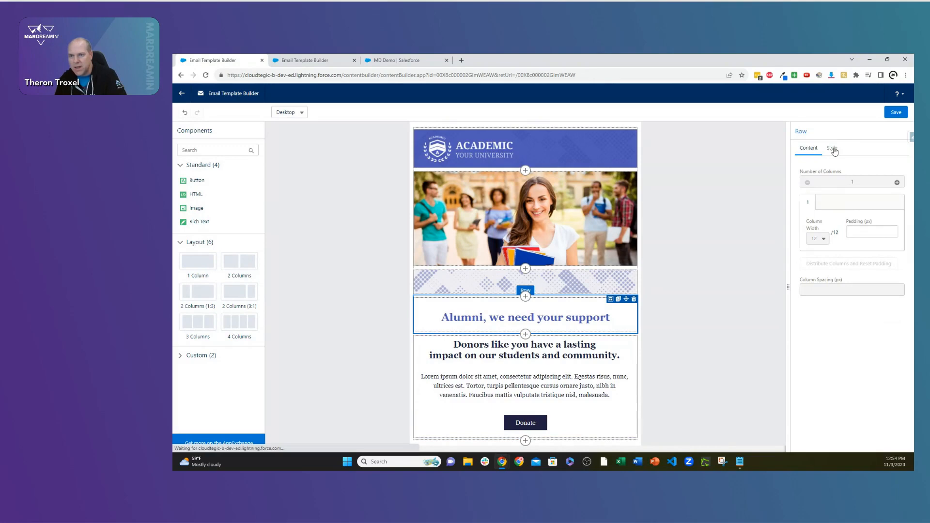
pyautogui.click(833, 149)
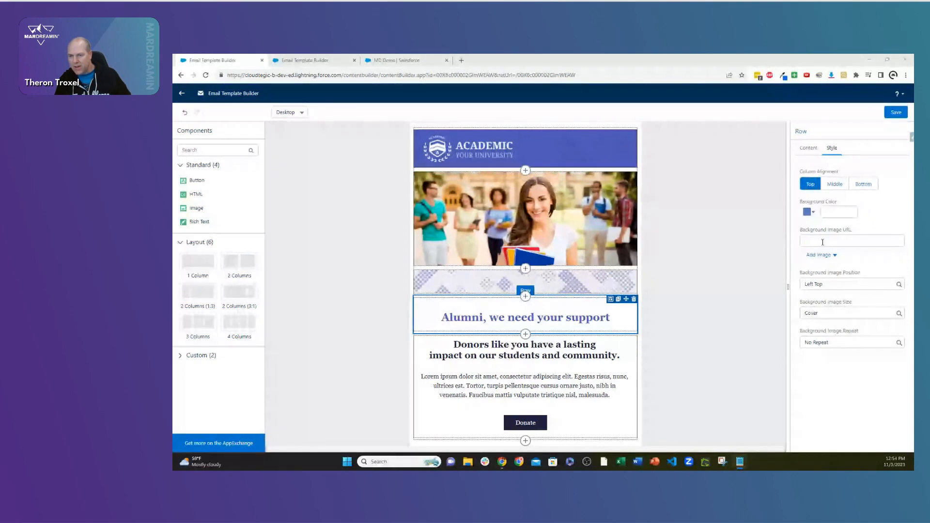
pyautogui.click(833, 208)
pyautogui.write('#efeef4')
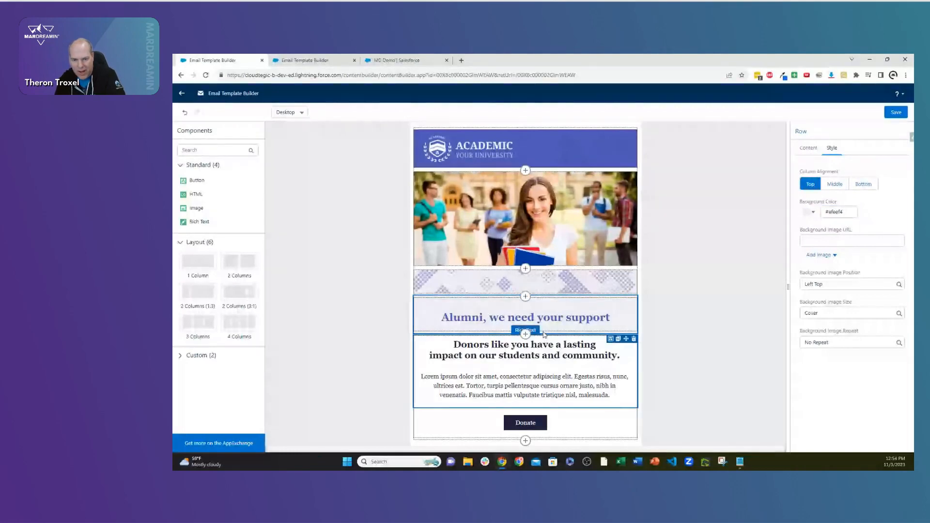
pyautogui.moveTo(543, 333); pyautogui.dragTo(544, 341)
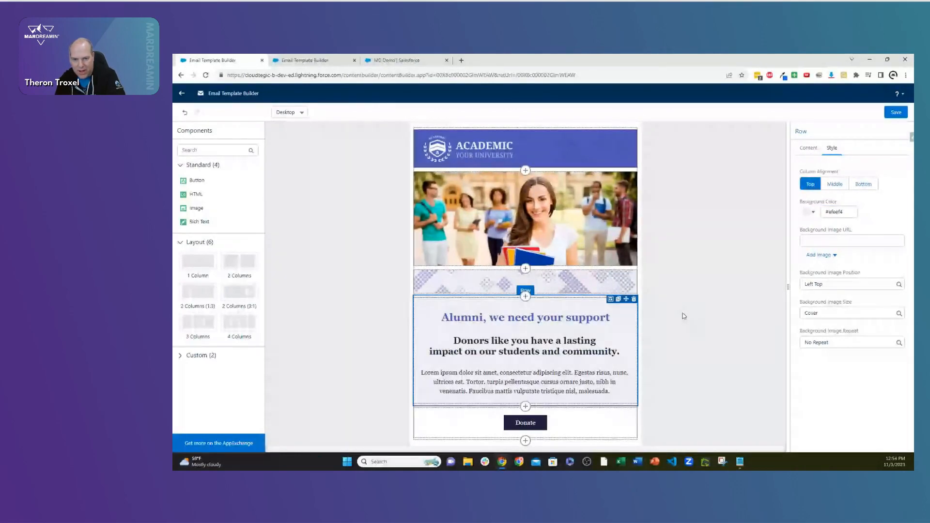
pyautogui.moveTo(567, 401); pyautogui.dragTo(570, 400)
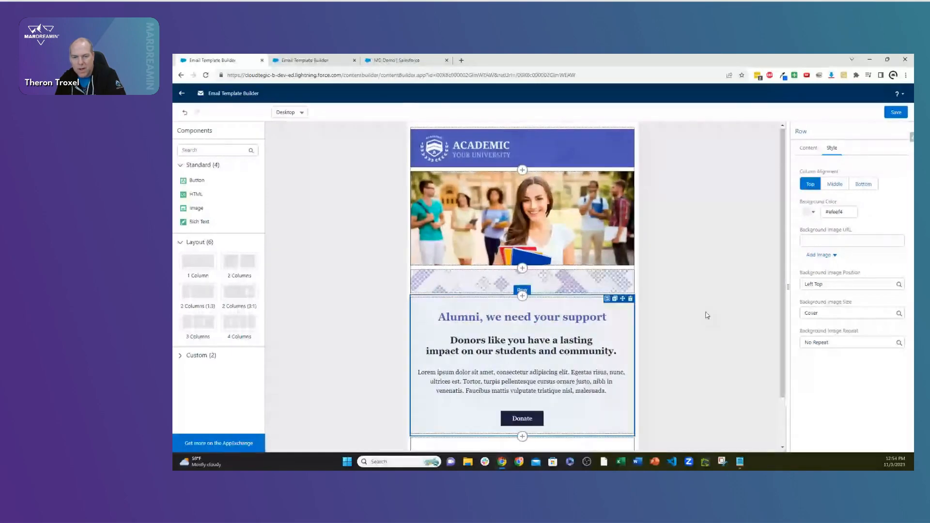
# Add a Rich Text block to the empty row below and replace its HTML source with the prepared "Your support helps us:" code from the other window
pyautogui.scroll(-2, 706, 315)
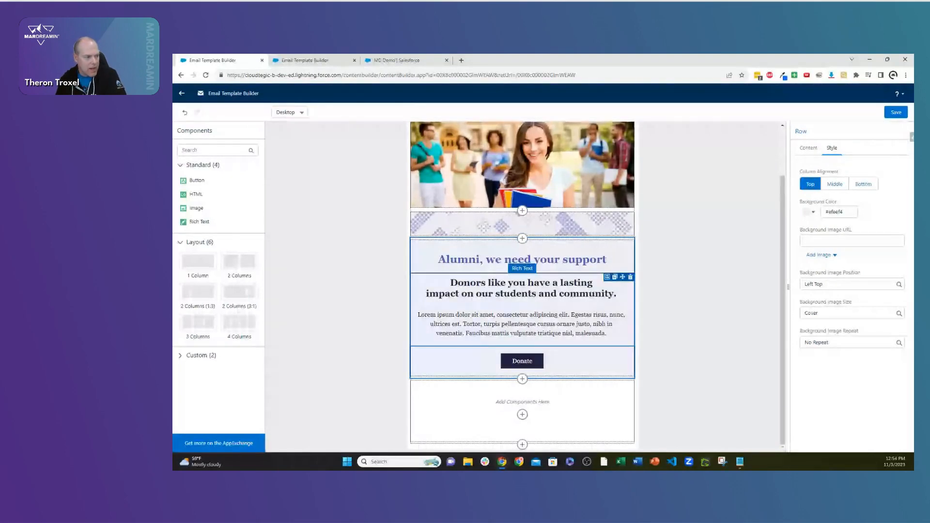
pyautogui.hotkey('alt', 'Tab')
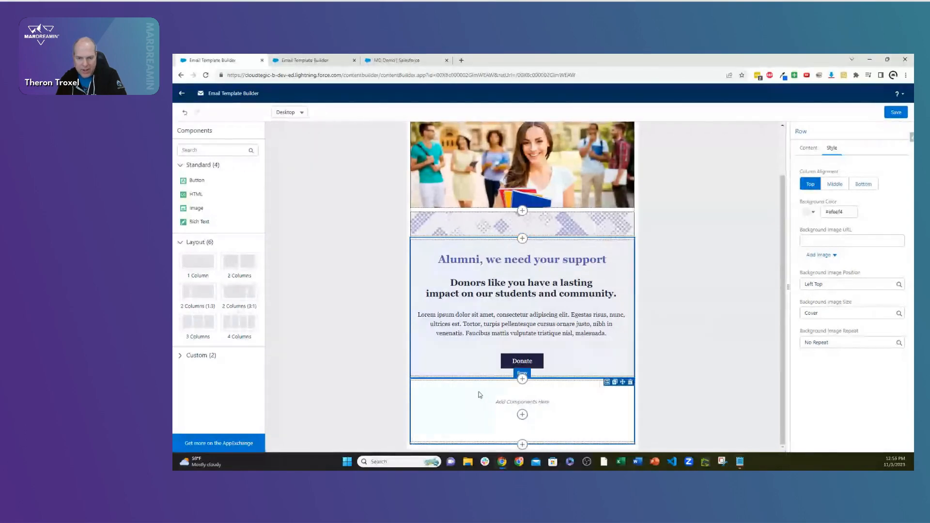
pyautogui.moveTo(198, 222); pyautogui.dragTo(490, 416)
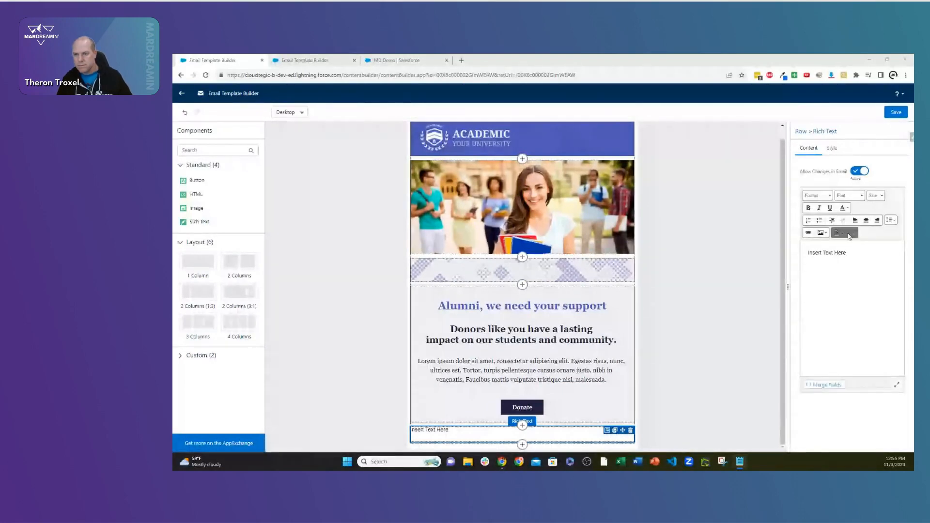
pyautogui.click(848, 235)
pyautogui.hotkey('ctrl', 'a')
pyautogui.hotkey('ctrl', 'v')
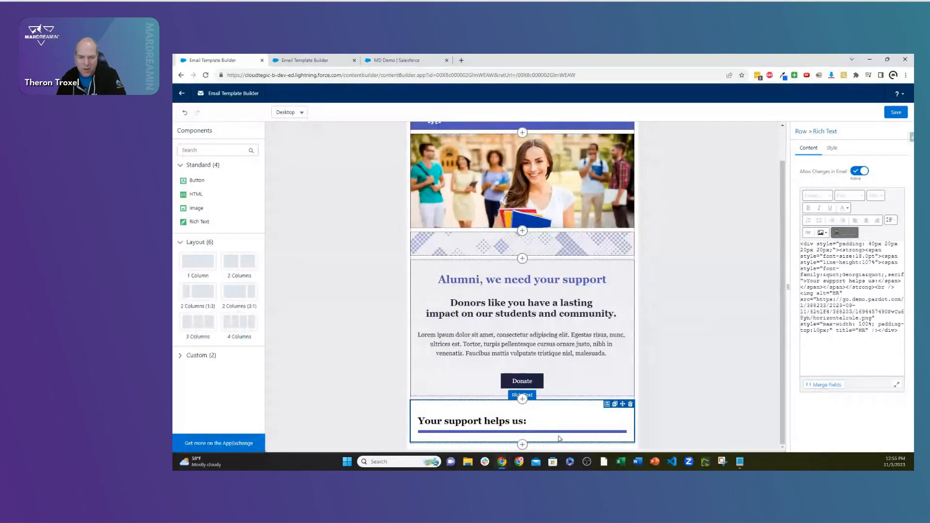
# Add a 3 Columns layout row below the "Your support helps us:" heading
pyautogui.click(522, 445)
pyautogui.scroll(-3, 506, 426)
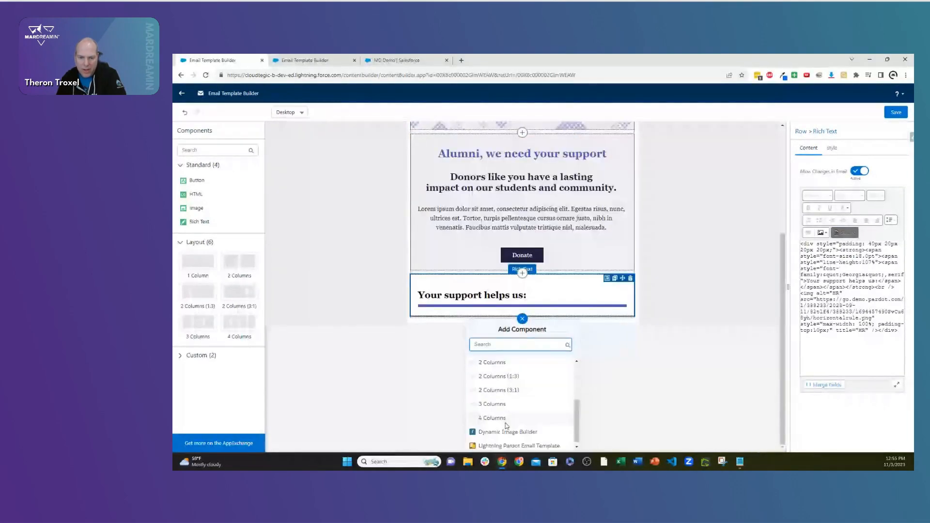
pyautogui.click(495, 405)
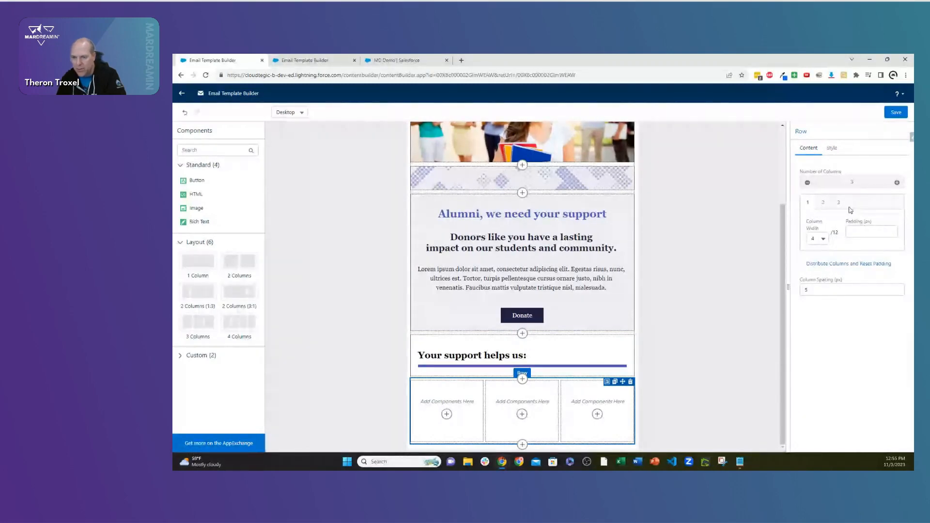
# Reduce the new row to two columns and distribute them evenly
pyautogui.click(807, 183)
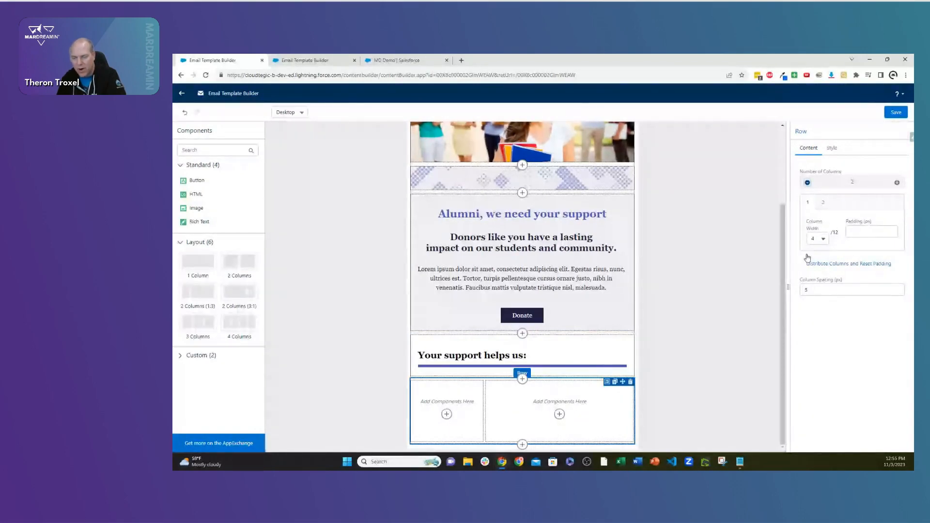
pyautogui.click(824, 207)
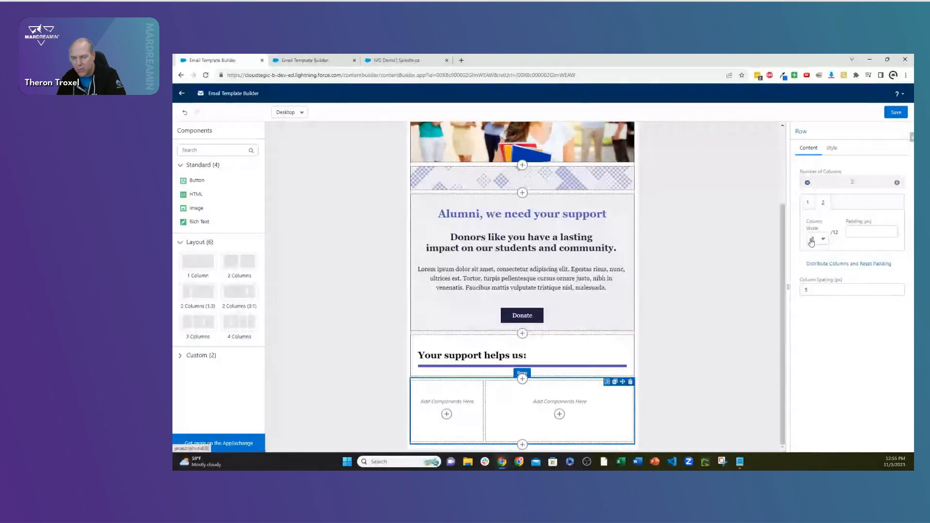
pyautogui.click(829, 266)
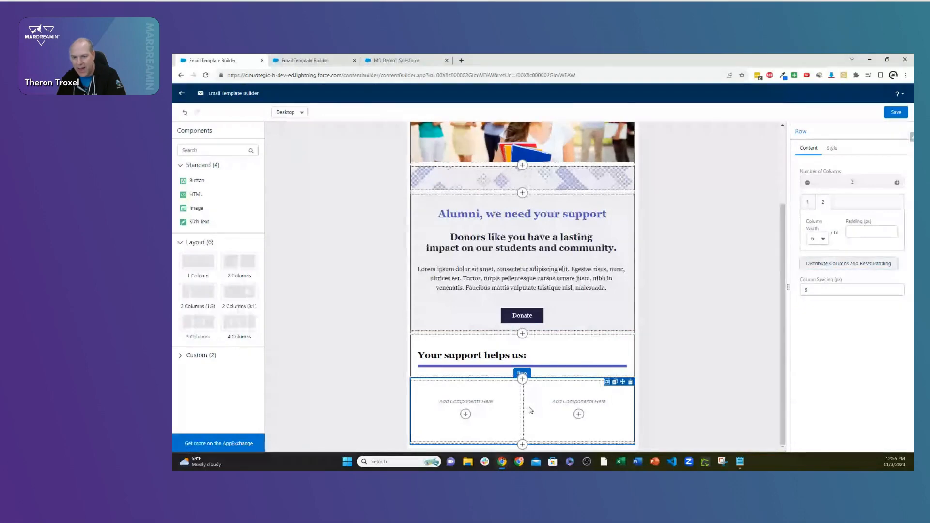
# Bring the row back to three columns and distribute their widths evenly
pyautogui.click(896, 183)
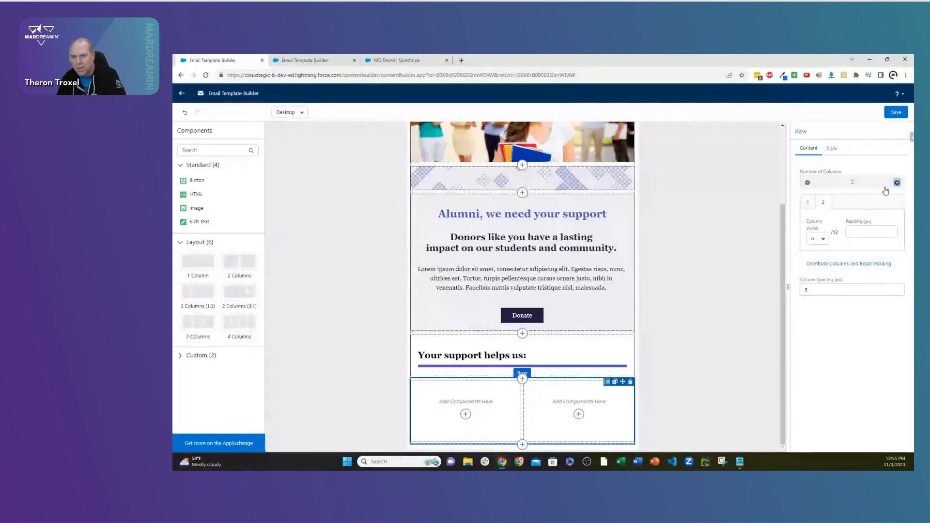
pyautogui.click(897, 182)
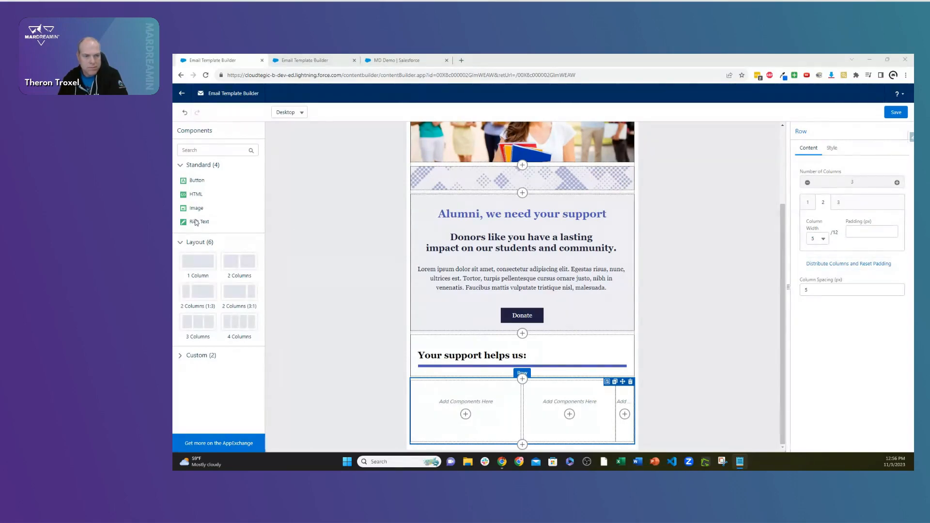
pyautogui.moveTo(196, 222); pyautogui.dragTo(466, 395)
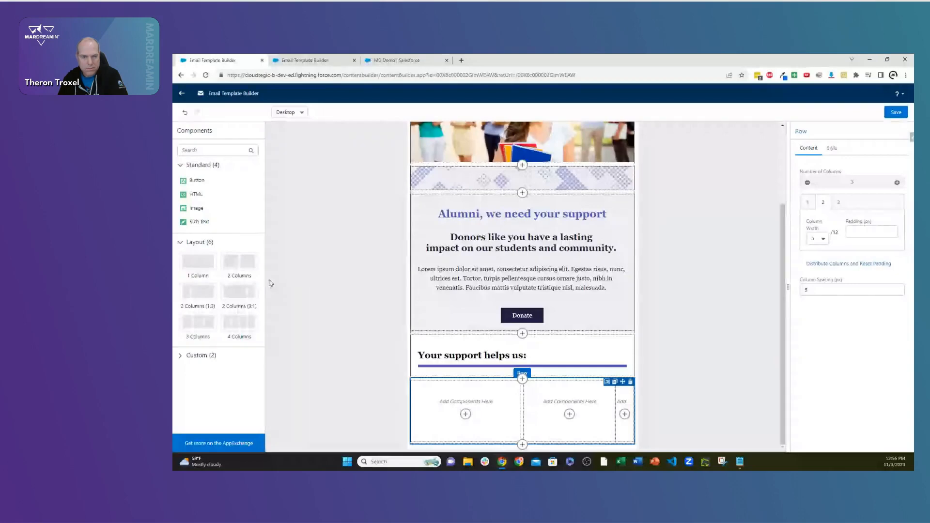
pyautogui.moveTo(201, 222); pyautogui.dragTo(437, 395)
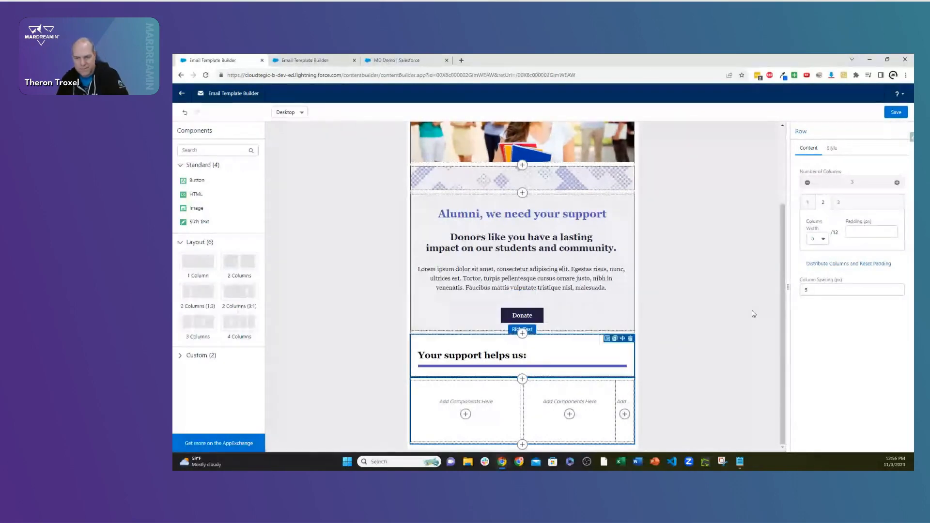
pyautogui.click(843, 266)
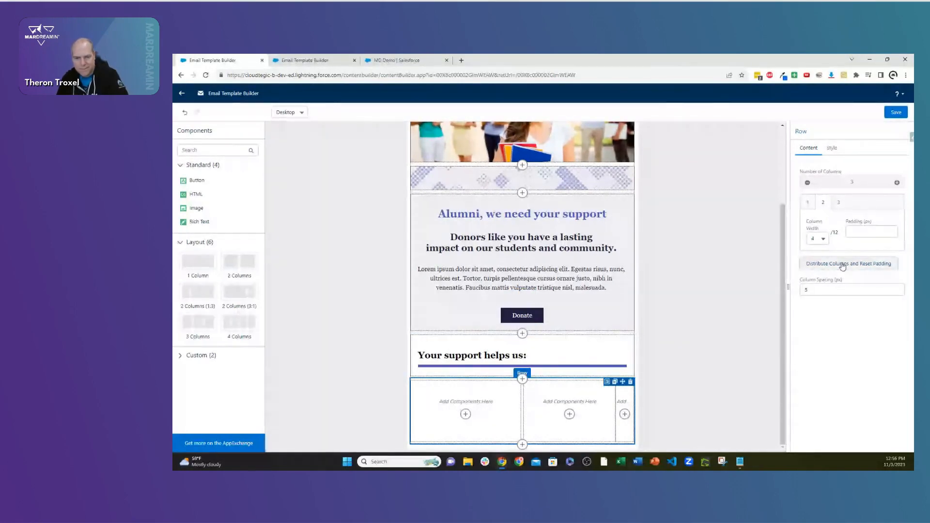
# Add a Rich Text block to the first column and replace its HTML source with the prepared "Offer More Scholarships" code
pyautogui.moveTo(195, 222); pyautogui.dragTo(429, 399)
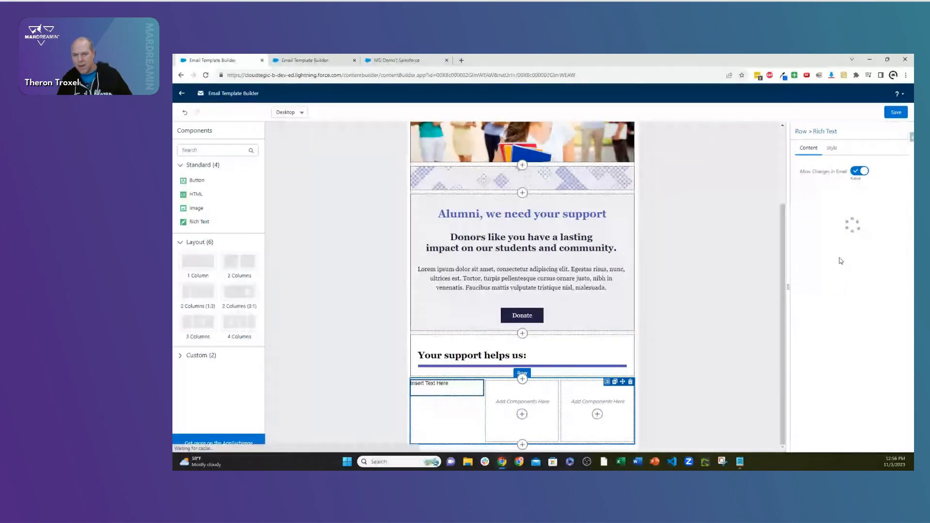
pyautogui.click(845, 233)
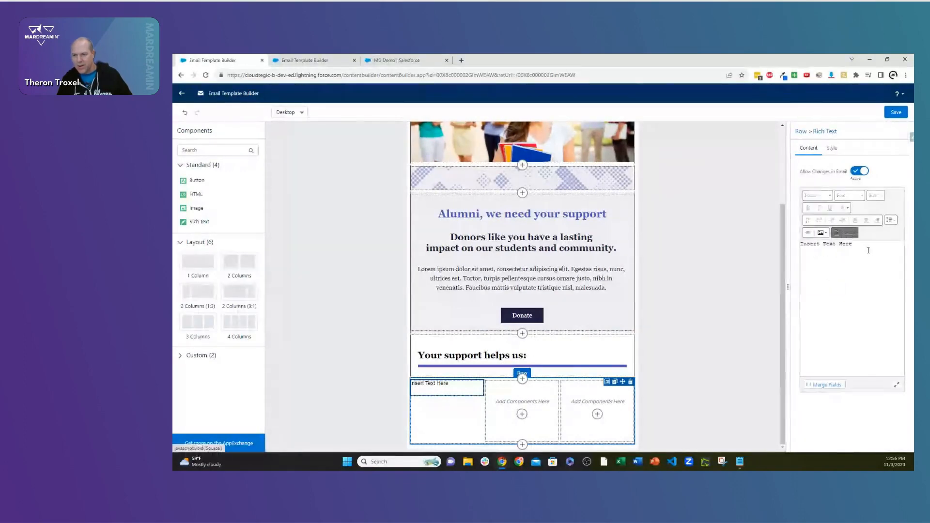
pyautogui.hotkey('ctrl', 'v')
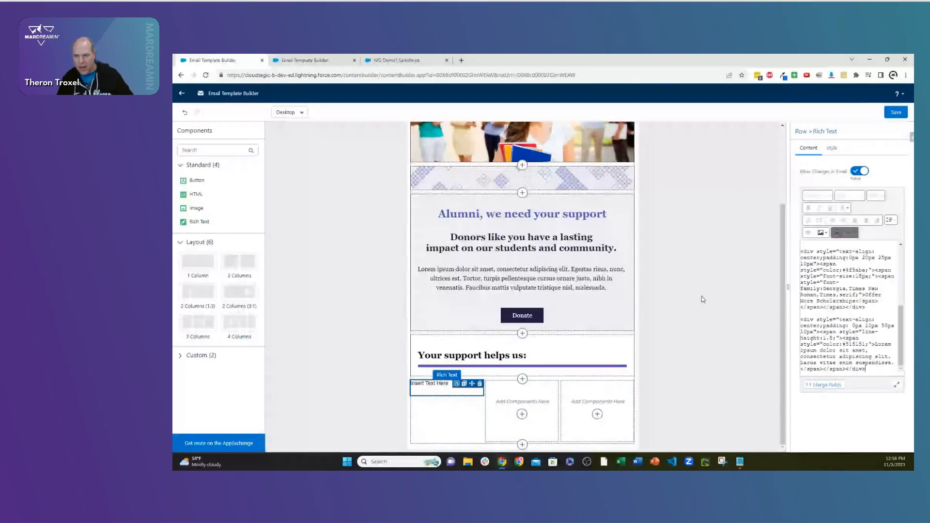
# Duplicate the "Offer More Scholarships" block and place one copy each in the second and third columns
pyautogui.scroll(-1, 694, 301)
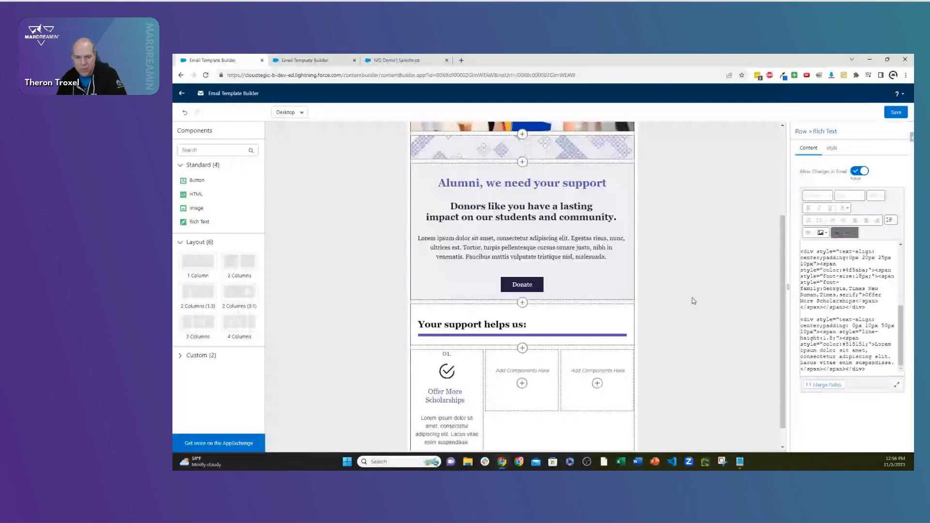
pyautogui.scroll(-1, 694, 301)
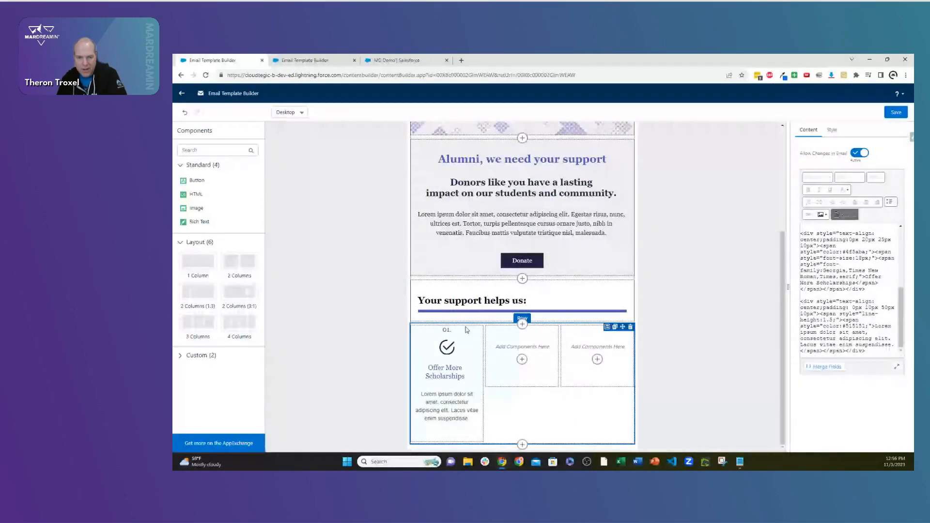
pyautogui.click(466, 331)
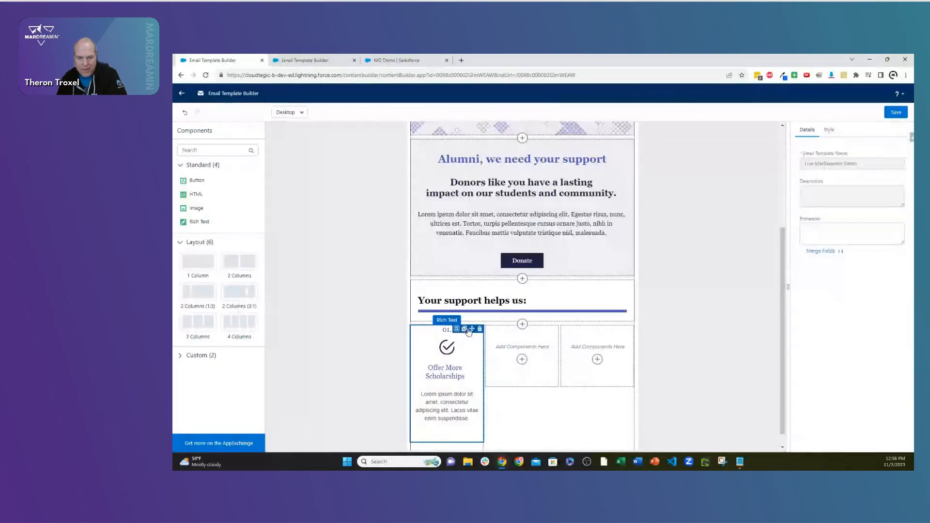
pyautogui.click(471, 330)
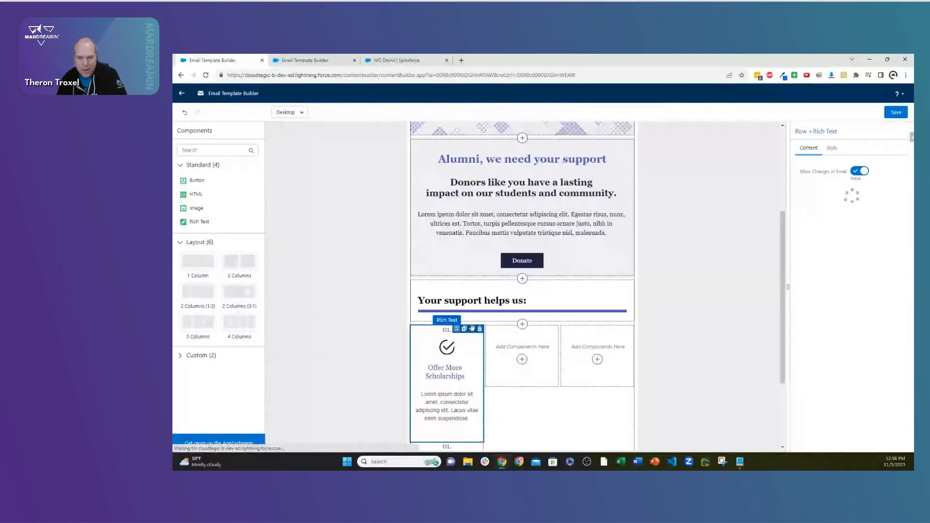
pyautogui.moveTo(473, 328); pyautogui.dragTo(531, 336)
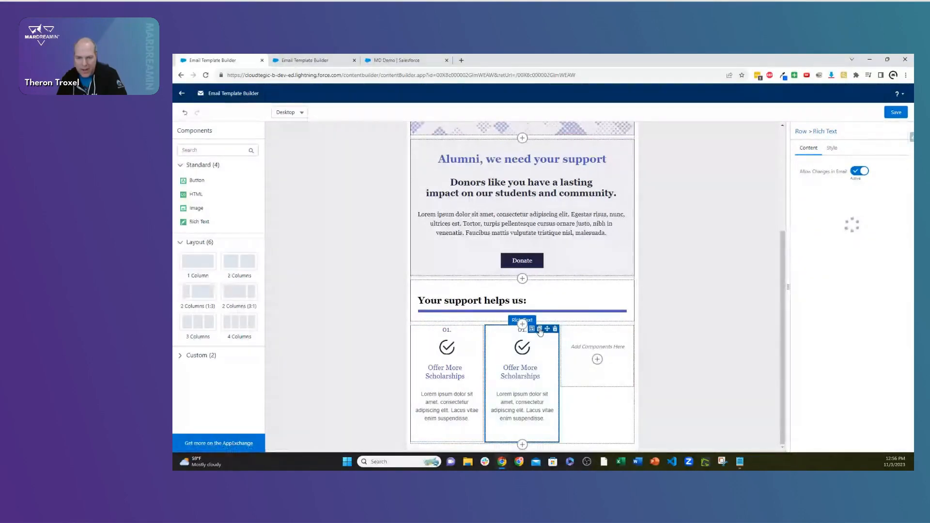
pyautogui.click(540, 330)
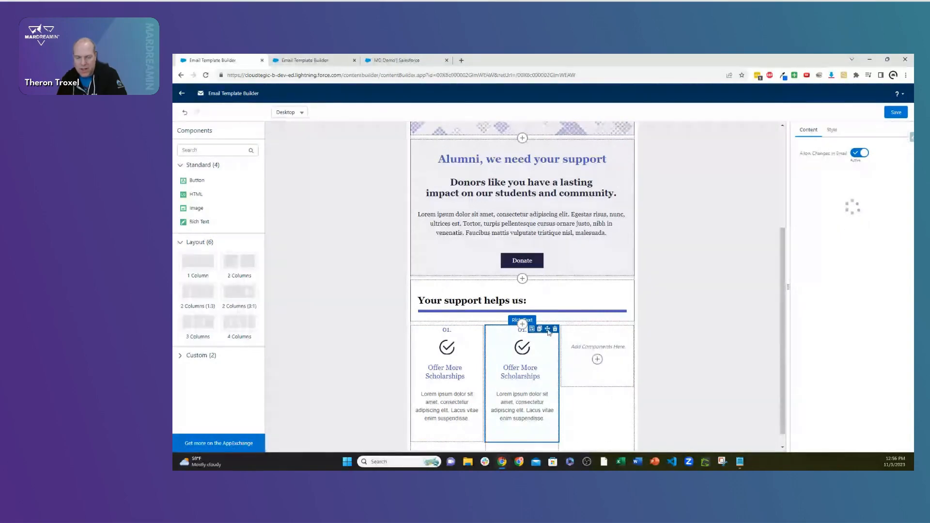
pyautogui.moveTo(548, 332); pyautogui.dragTo(609, 329)
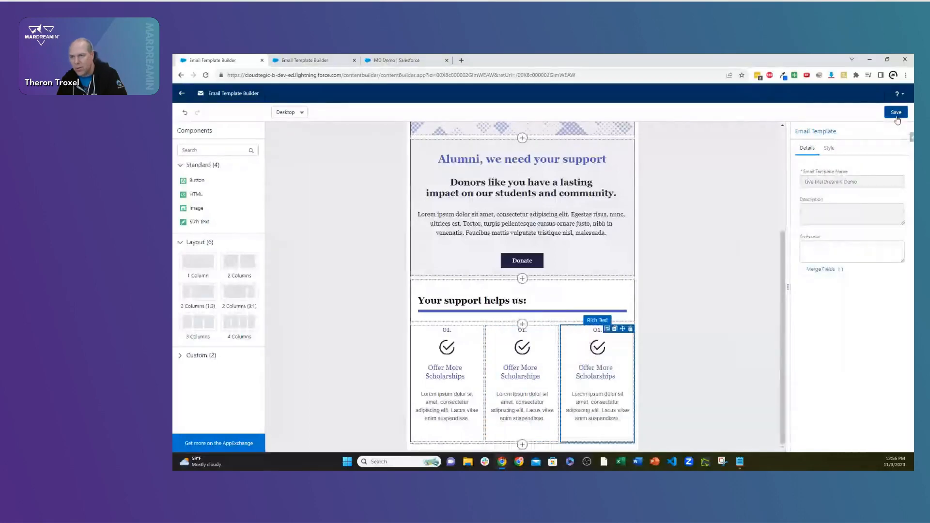
# Save the email template
pyautogui.click(892, 114)
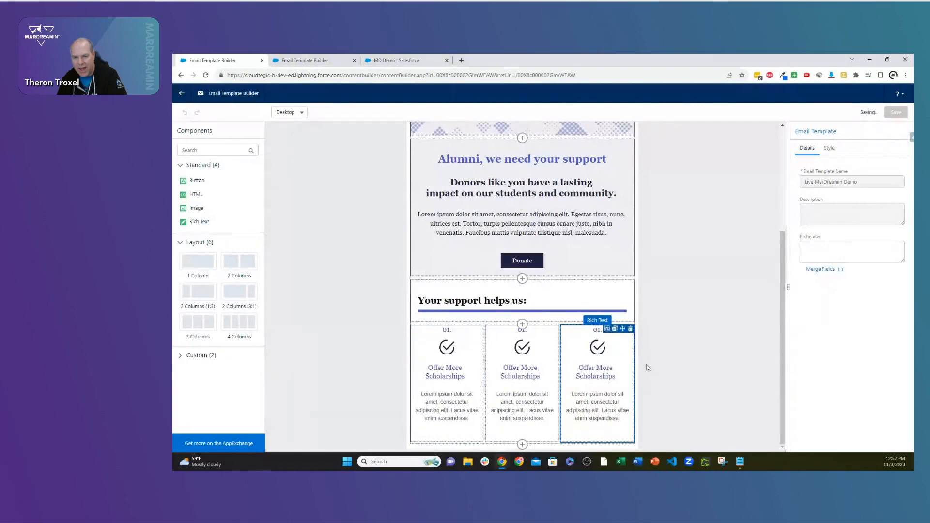
pyautogui.click(522, 444)
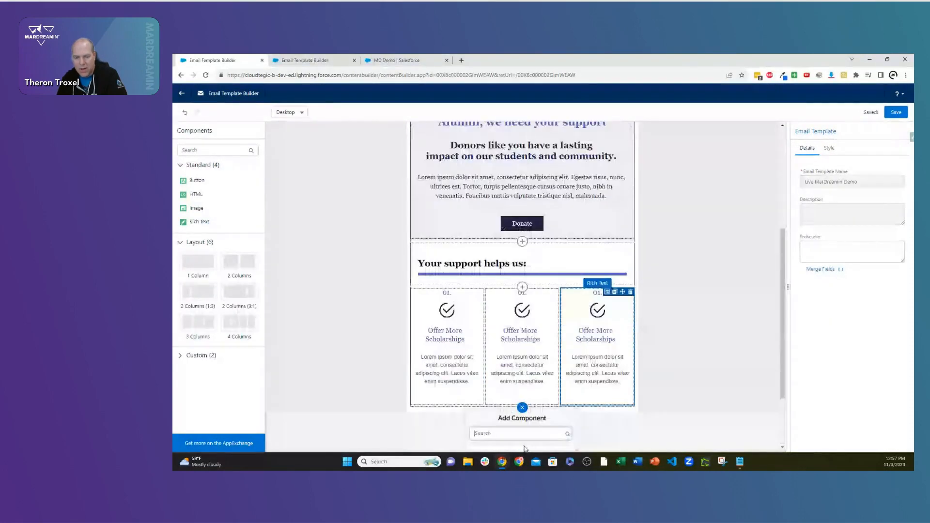
pyautogui.click(497, 438)
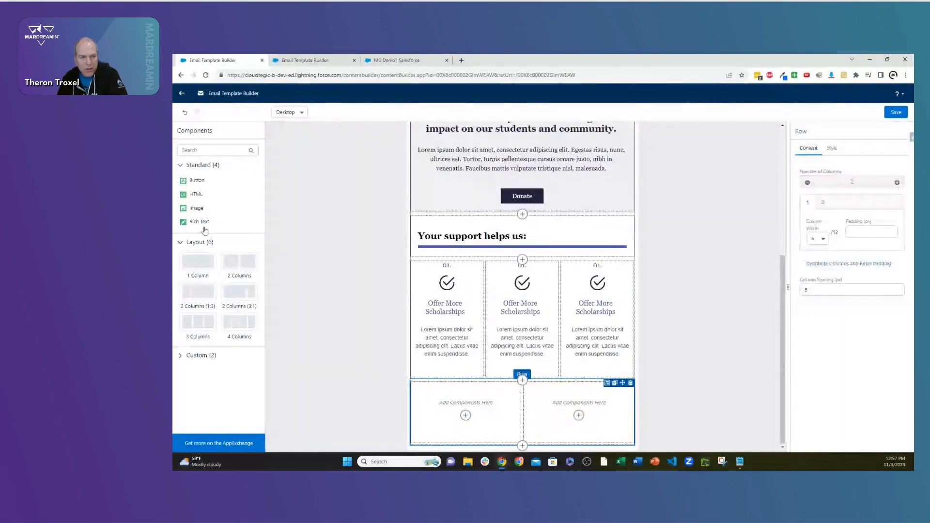
pyautogui.moveTo(199, 221); pyautogui.dragTo(503, 421)
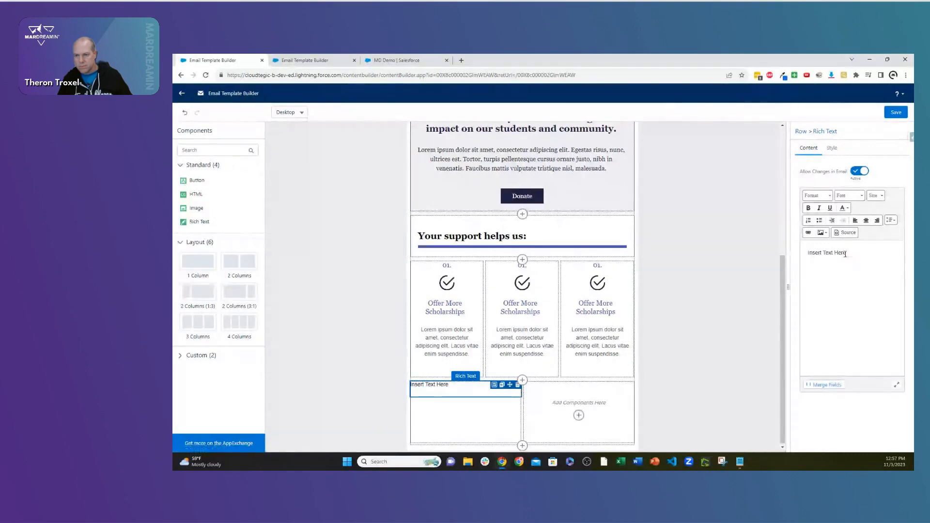
pyautogui.hotkey('ctrl', 'v')
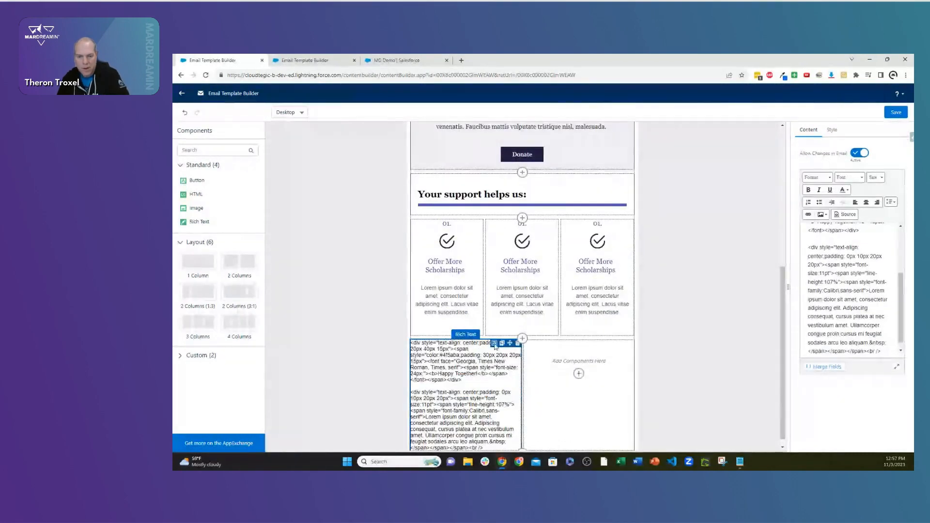
pyautogui.click(681, 282)
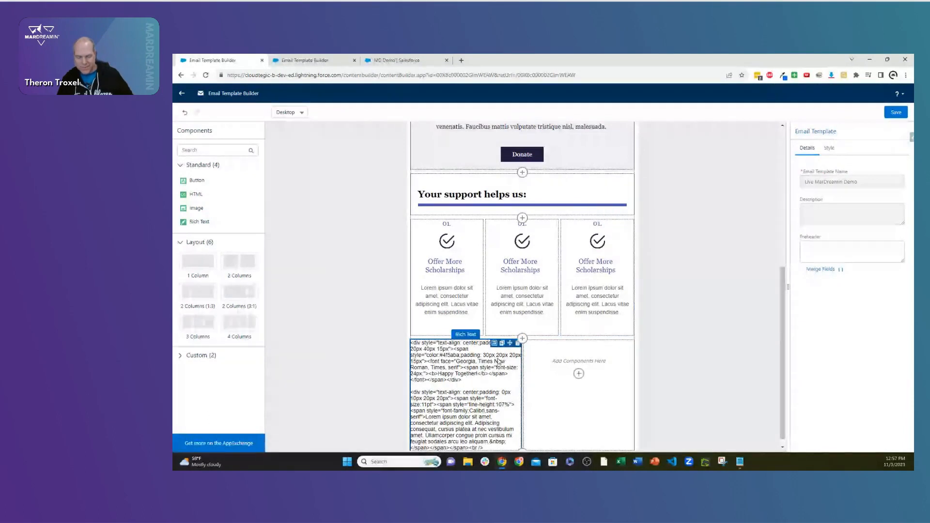
pyautogui.scroll(-1, 798, 278)
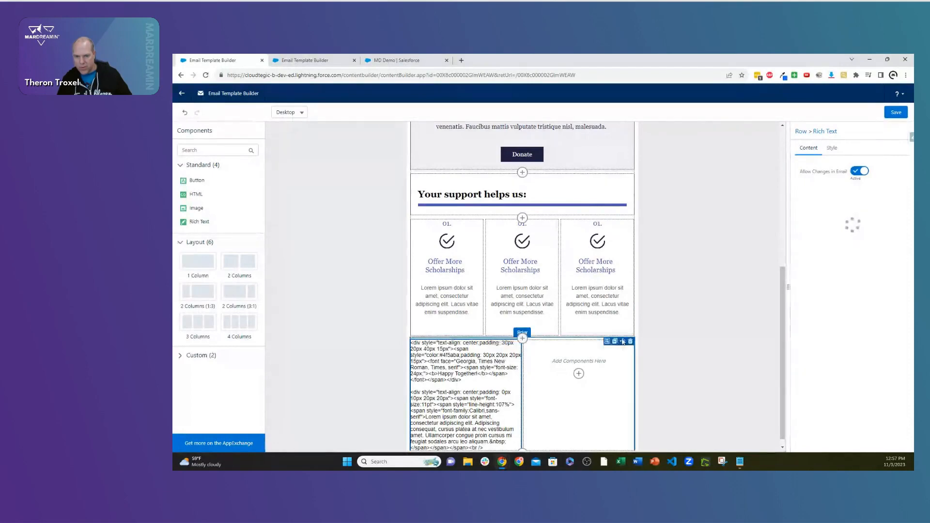
pyautogui.click(630, 341)
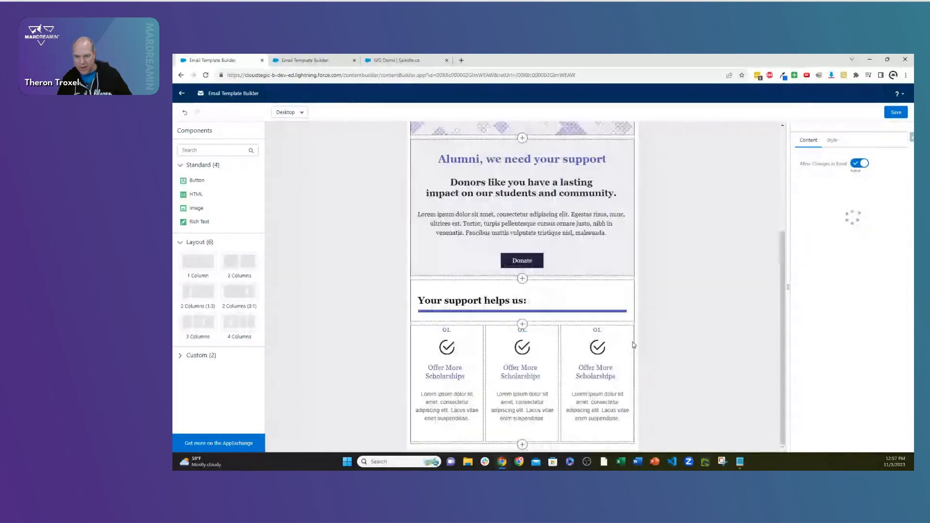
# Add a one-column row below the three-column scholarships row and set its background color to #201f42
pyautogui.click(522, 445)
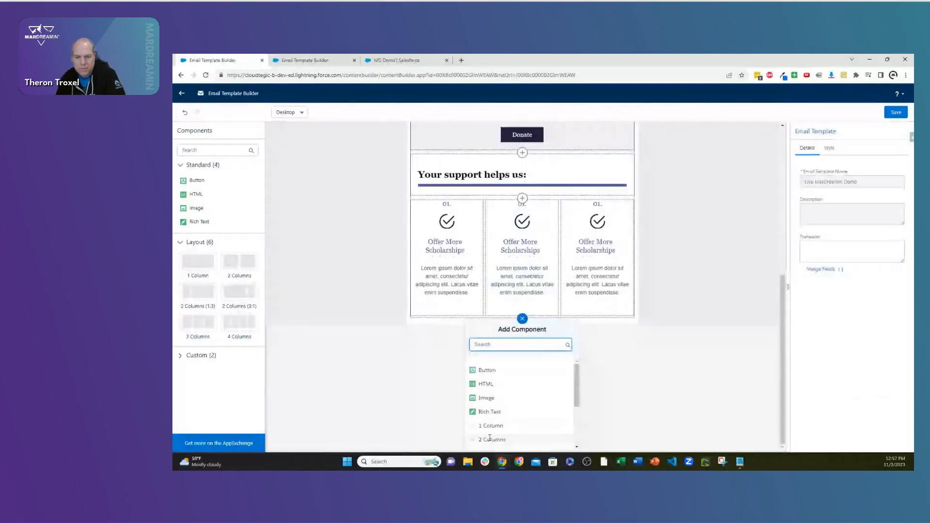
pyautogui.click(491, 426)
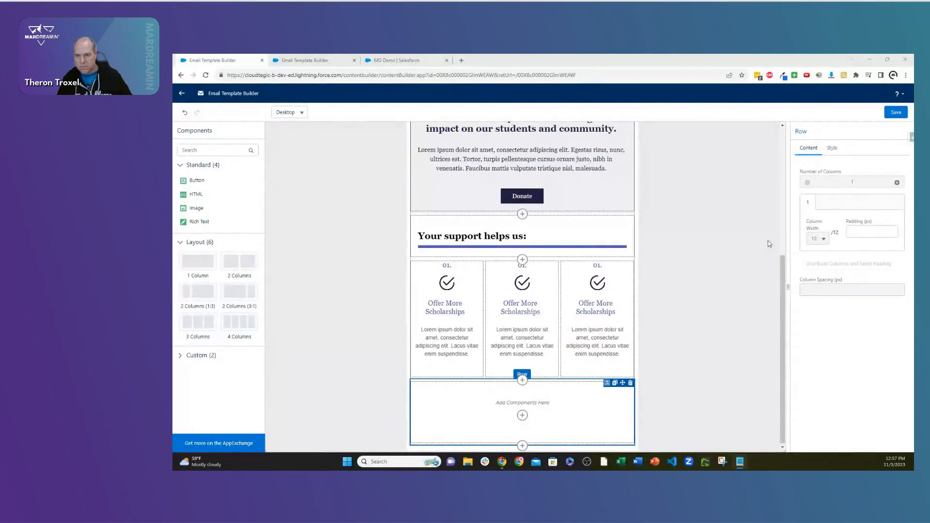
pyautogui.click(832, 148)
pyautogui.click(840, 213)
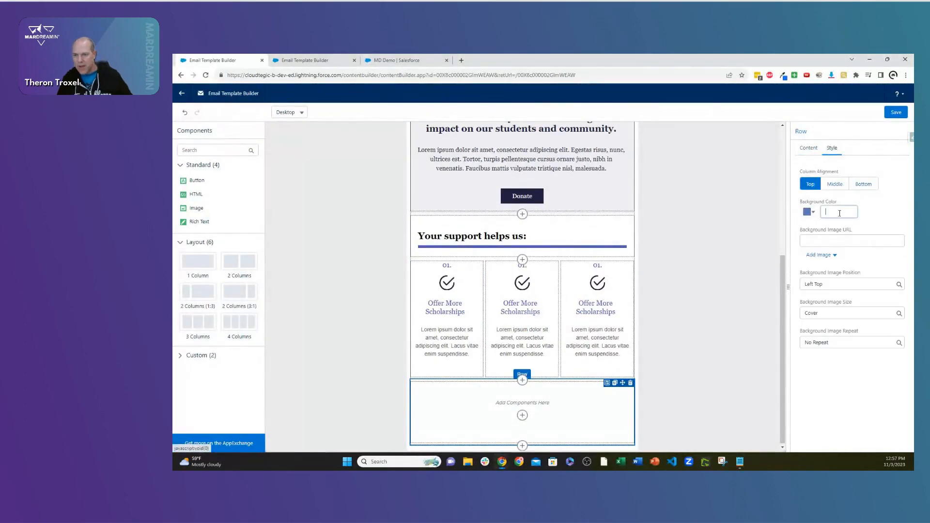
pyautogui.write('#201f43')
pyautogui.click(694, 273)
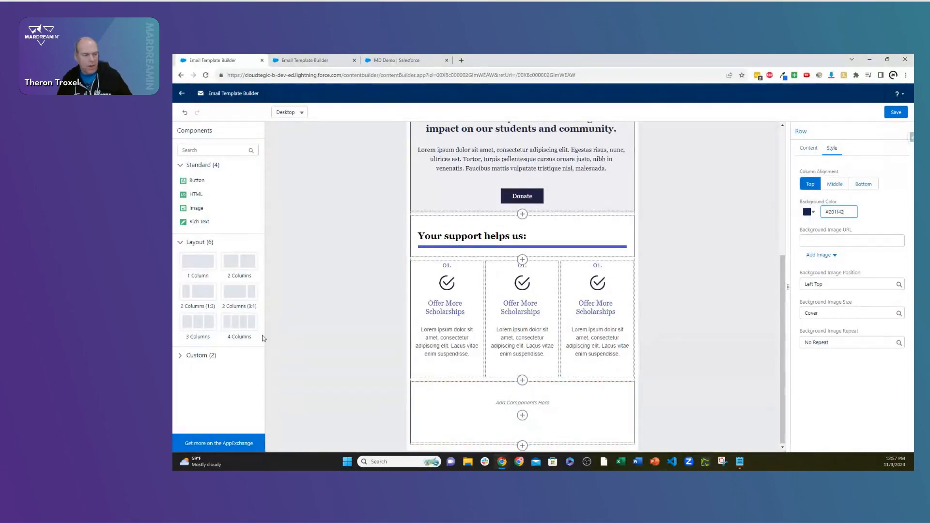
# Add a Rich Text block to the dark row and replace its HTML source with the prepared footer code containing logo, Unsubscribe link and copyright
pyautogui.moveTo(203, 222); pyautogui.dragTo(486, 415)
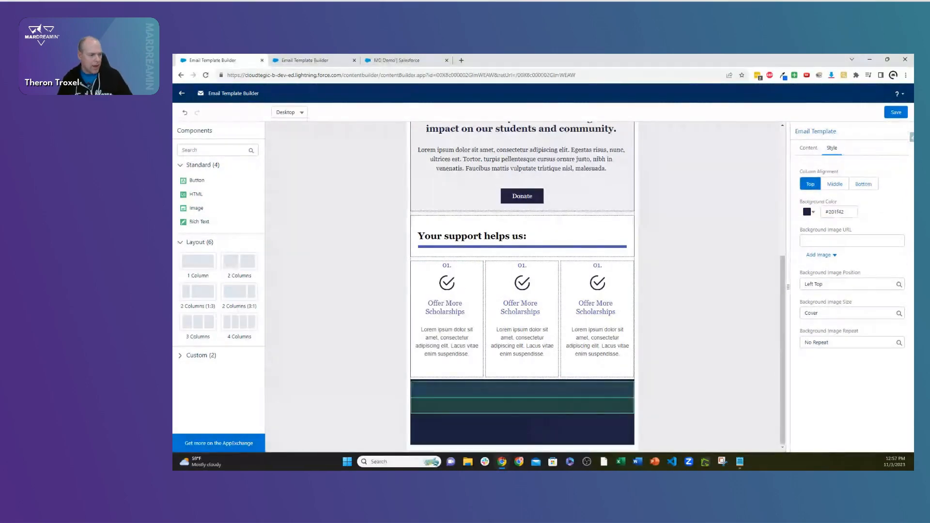
pyautogui.hotkey('alt', 'Tab')
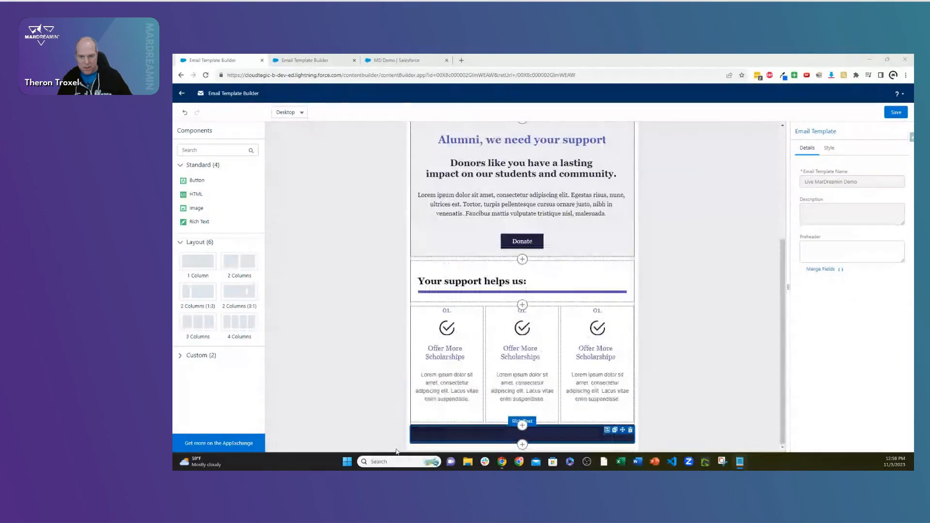
pyautogui.click(528, 434)
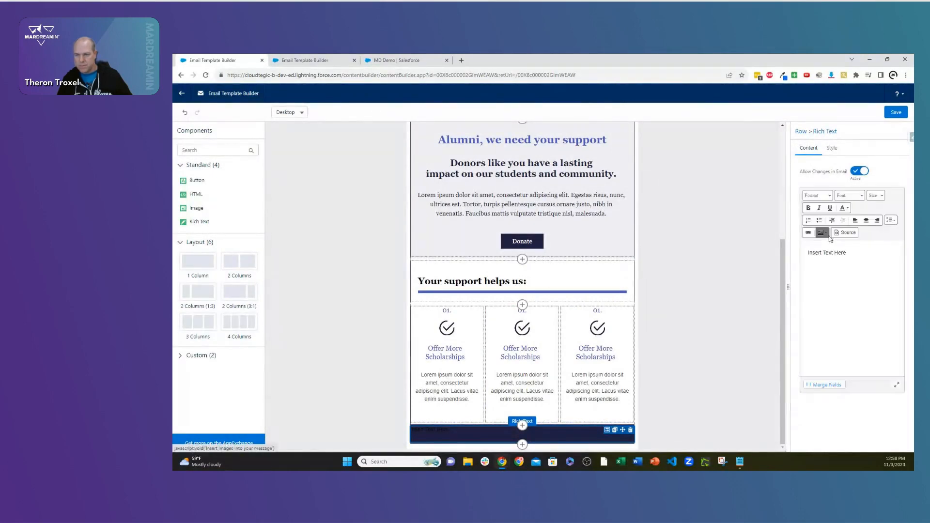
pyautogui.moveTo(866, 243); pyautogui.dragTo(801, 246)
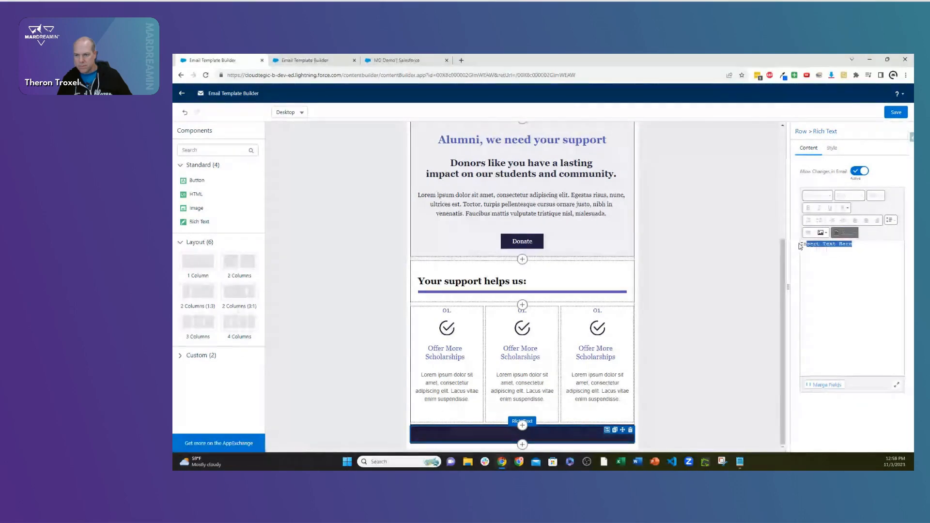
pyautogui.hotkey('ctrl', 'v')
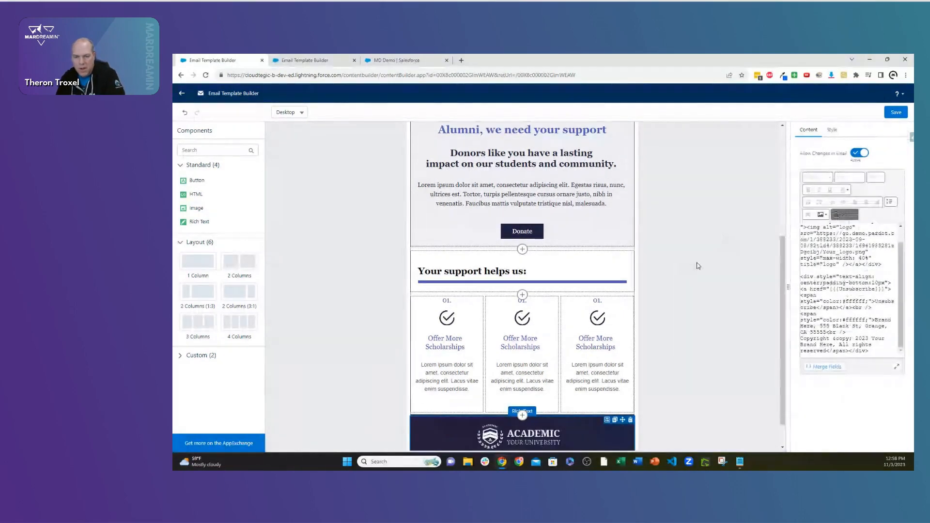
pyautogui.click(677, 262)
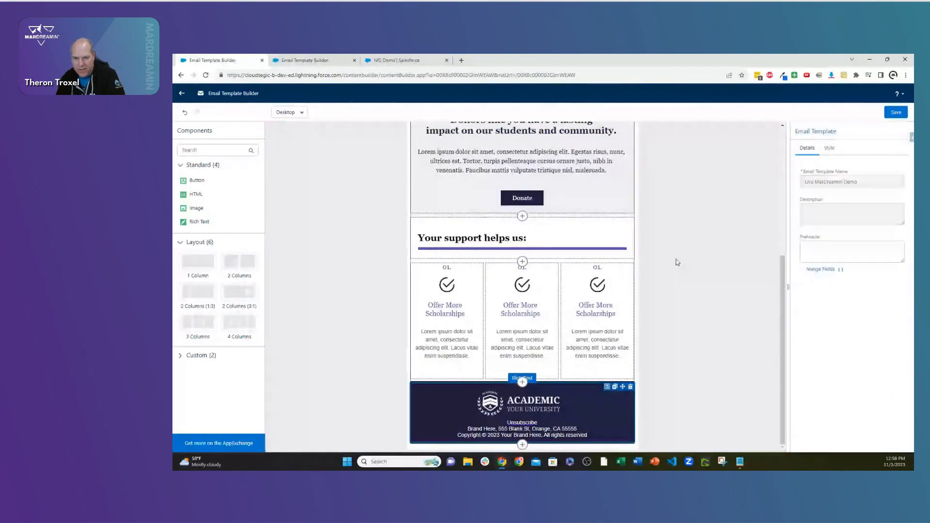
# Move the patterned banner row between the Donate button section and the "Your support helps us:" heading
pyautogui.scroll(5, 677, 262)
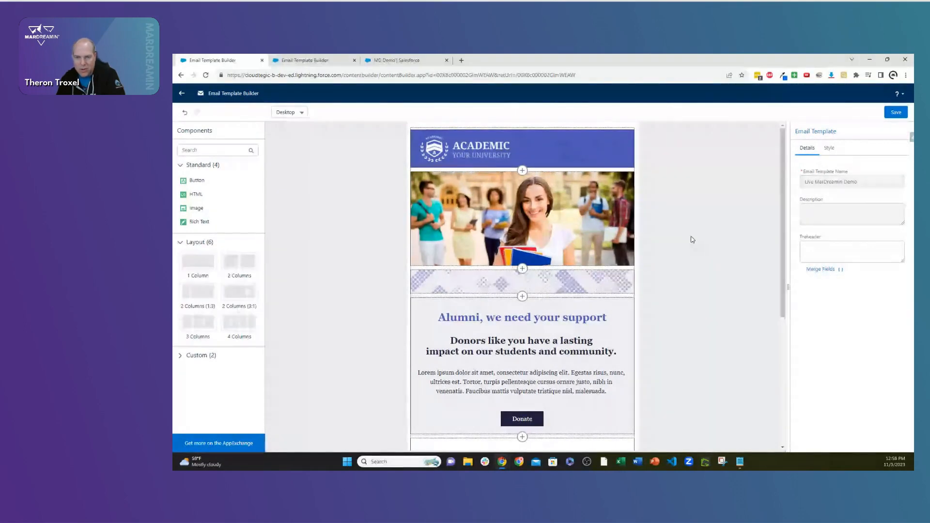
pyautogui.scroll(-2, 659, 287)
pyautogui.scroll(-2, 659, 288)
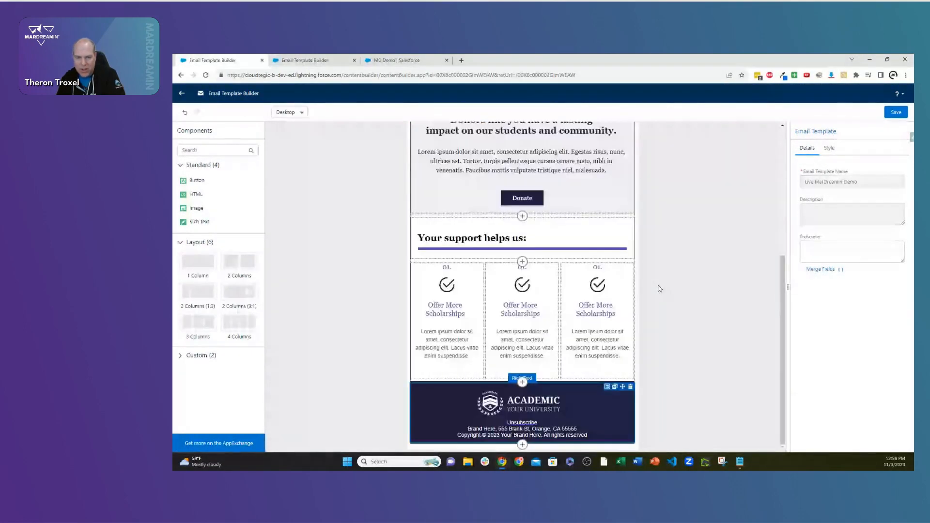
pyautogui.scroll(4, 658, 284)
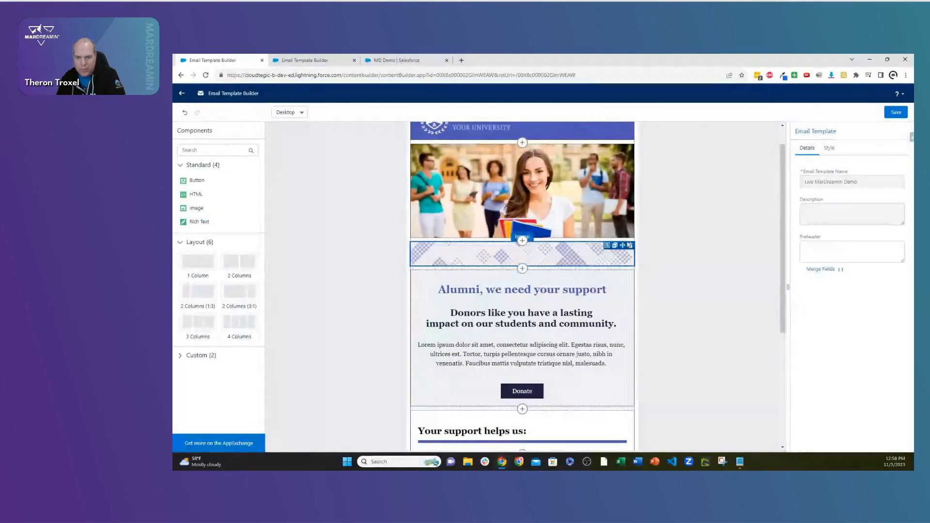
pyautogui.moveTo(623, 242); pyautogui.dragTo(676, 235)
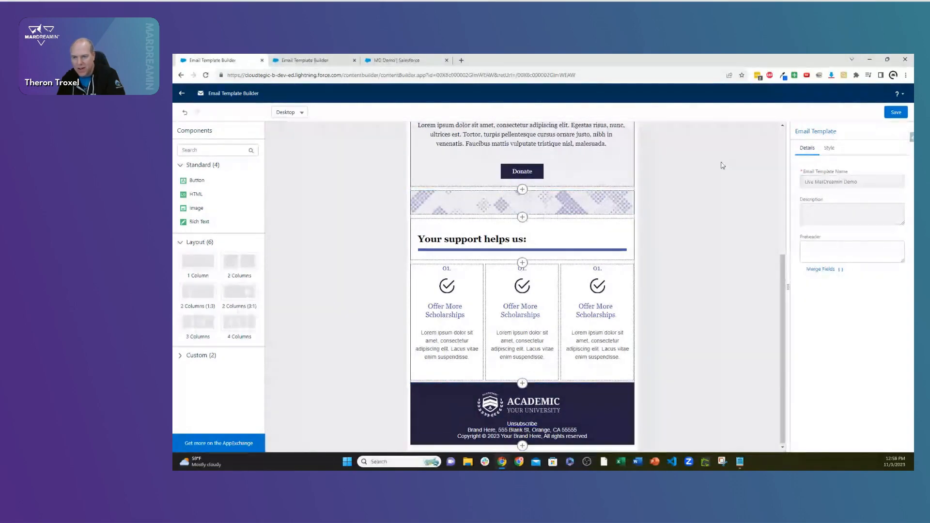
# Set the email template body's top, bottom, left and right padding to 0 px
pyautogui.click(829, 148)
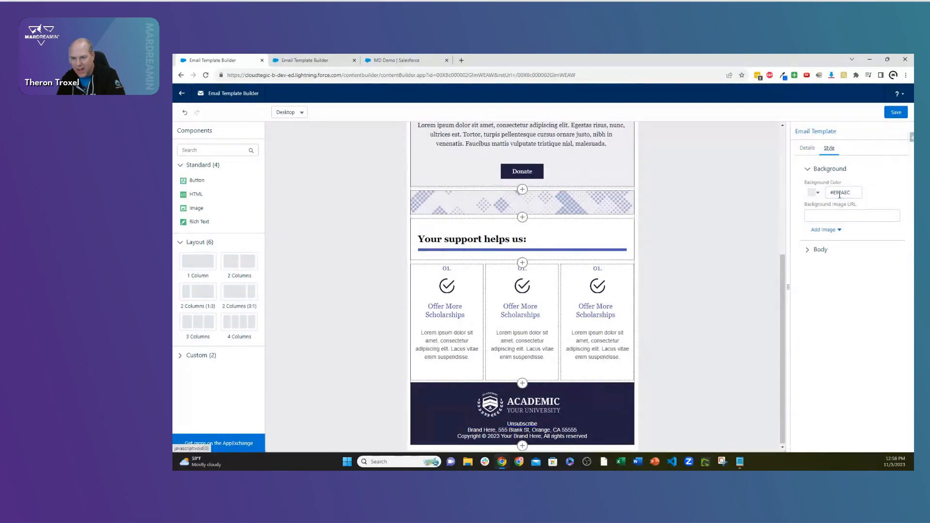
pyautogui.click(807, 252)
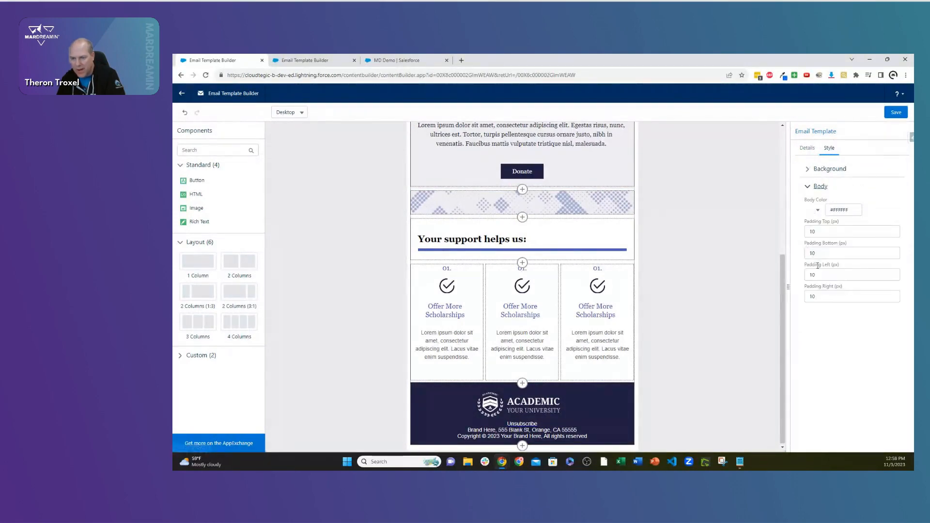
pyautogui.moveTo(819, 233); pyautogui.dragTo(792, 241)
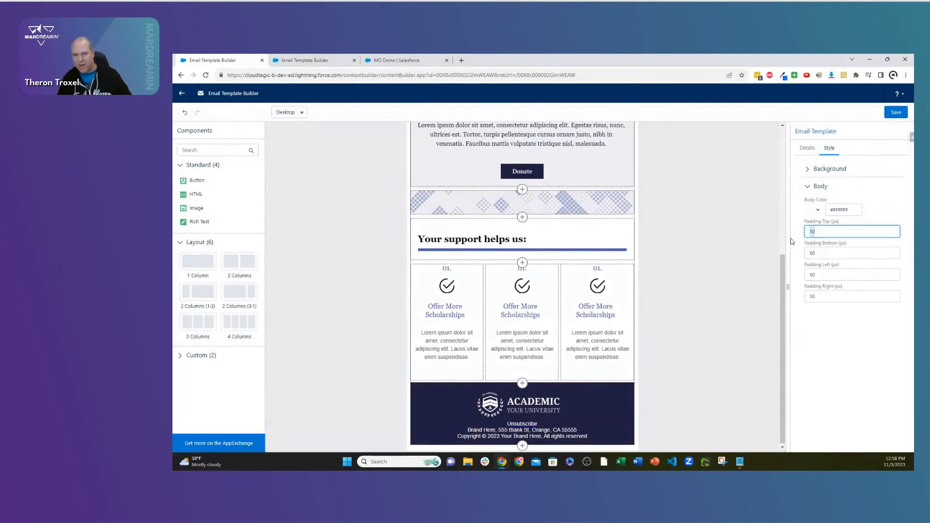
pyautogui.write('0')
pyautogui.press('Tab')
pyautogui.write('0')
pyautogui.press('Tab')
pyautogui.write('0')
pyautogui.press('Tab')
pyautogui.write('0')
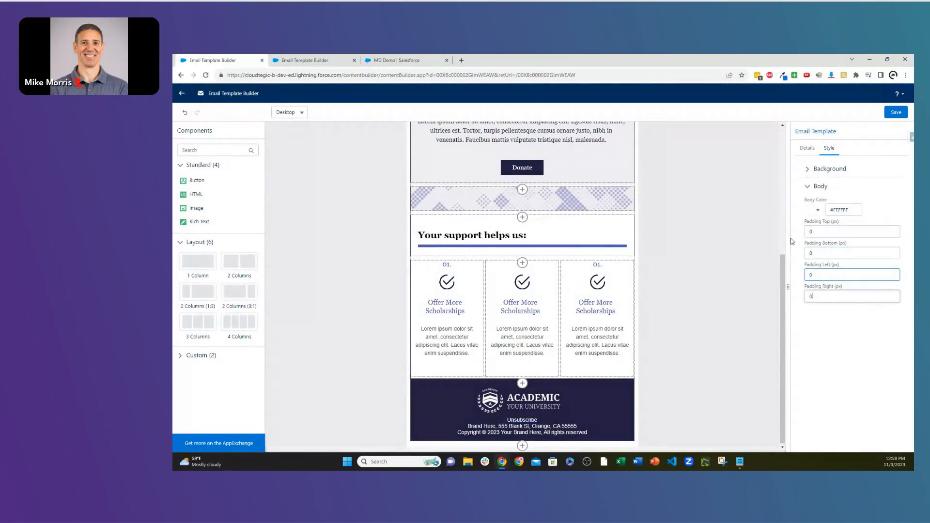
pyautogui.press('Tab')
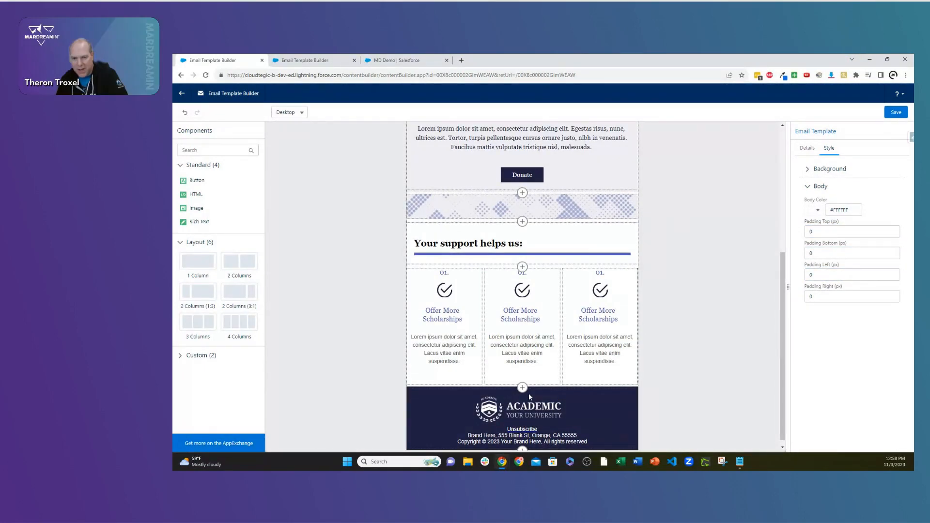
# Insert the recipient First Name merge field at the end of the third column's "Offer More Scholarships" text
pyautogui.click(522, 423)
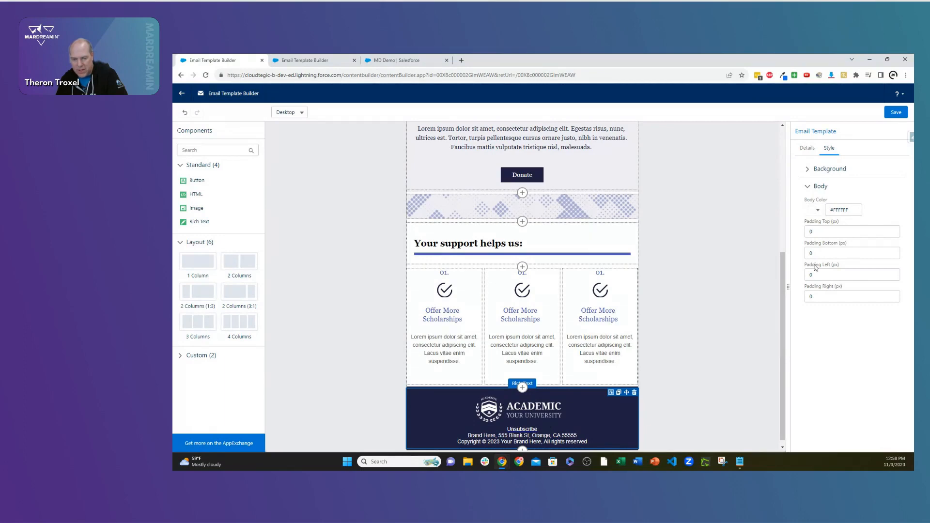
pyautogui.click(605, 360)
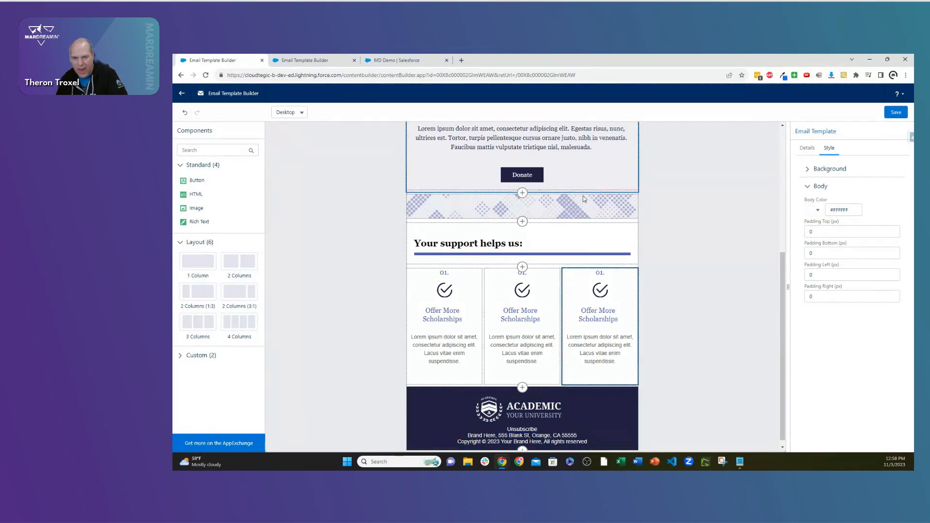
pyautogui.scroll(1, 583, 196)
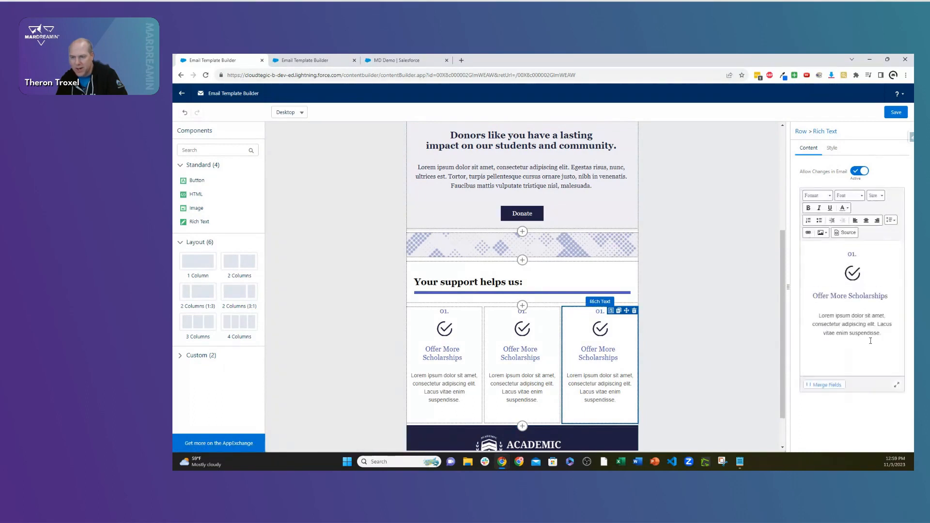
pyautogui.click(888, 333)
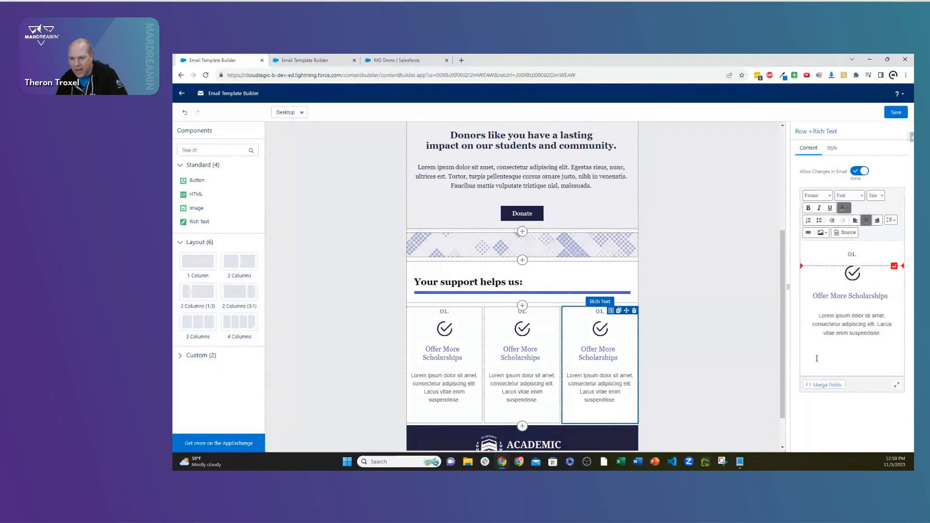
pyautogui.click(825, 387)
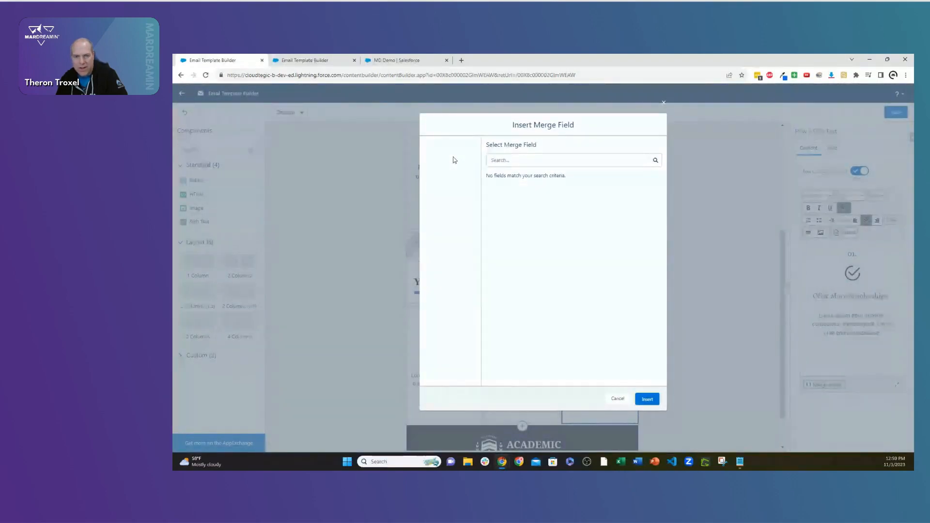
pyautogui.click(522, 168)
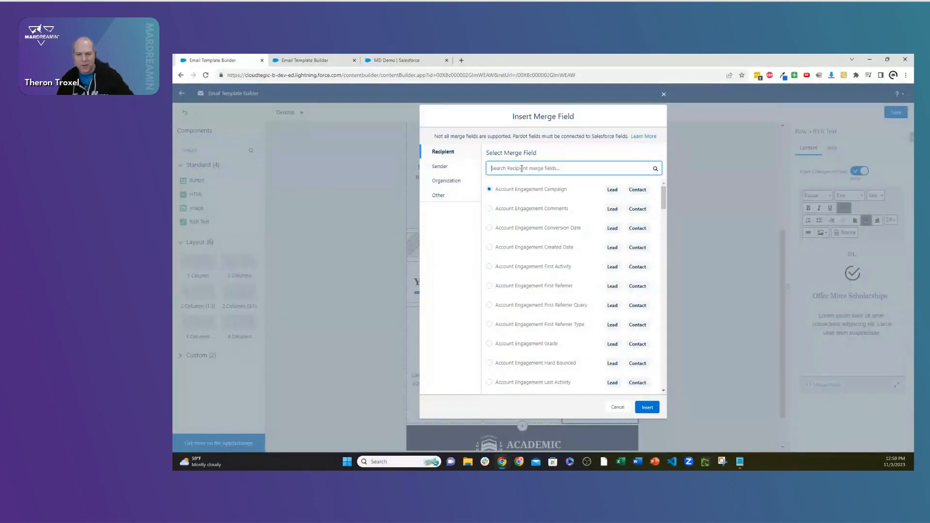
pyautogui.write('first')
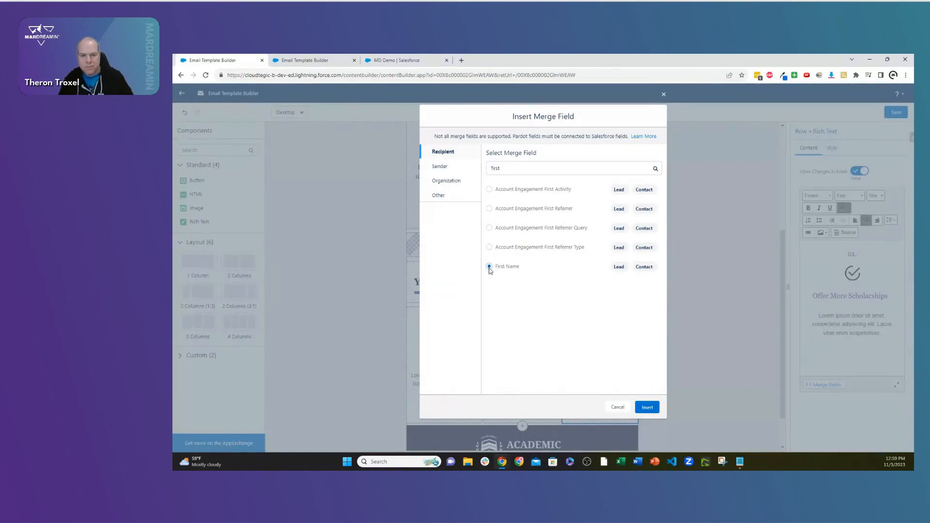
pyautogui.click(489, 267)
pyautogui.click(647, 407)
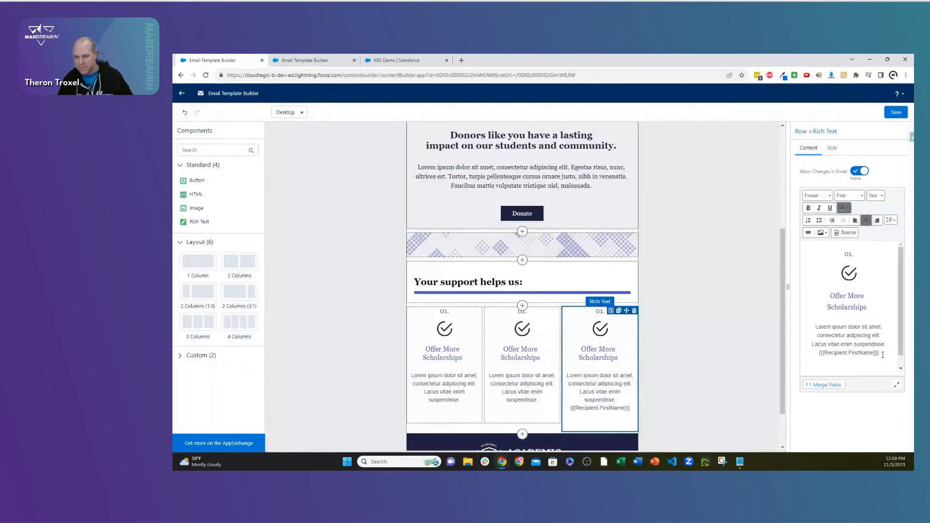
# Copy the recipient First Name merge field from the third column's text and delete it there
pyautogui.moveTo(882, 355); pyautogui.dragTo(806, 351)
pyautogui.hotkey('ctrl', 'c')
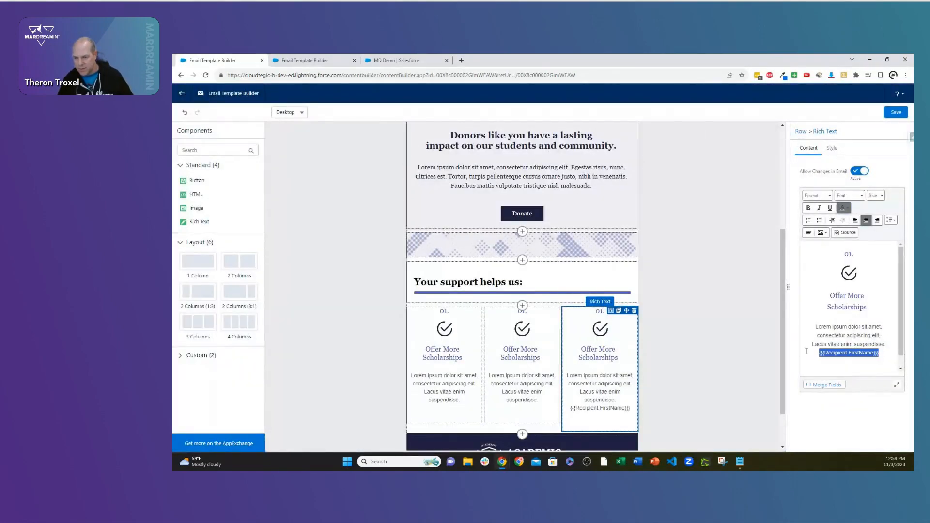
pyautogui.press('BackSpace')
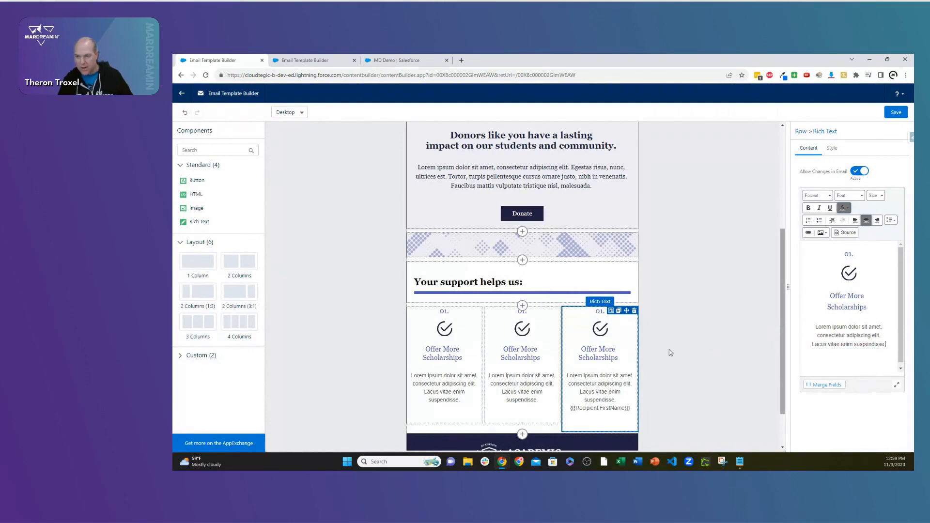
# Try to link the footer's Unsubscribe text using the recipient First Name merge field as the link title, then cancel
pyautogui.scroll(-1, 657, 357)
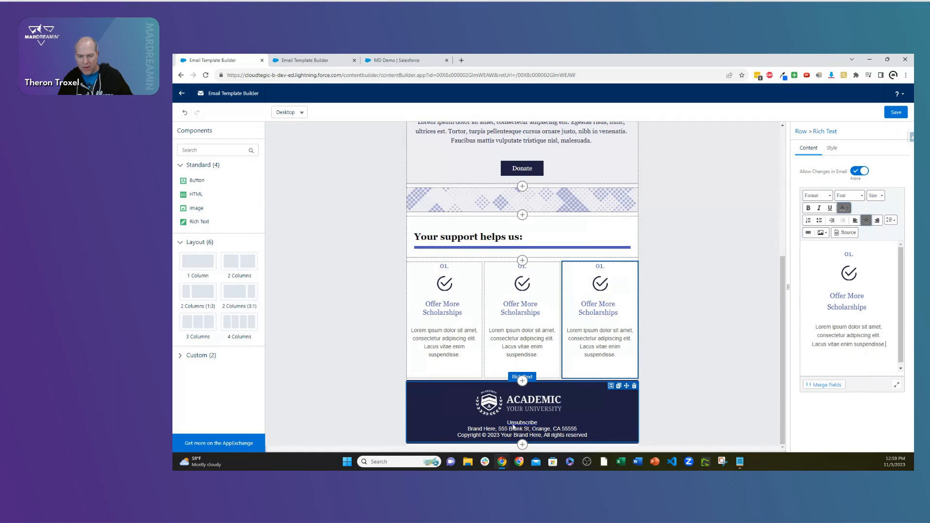
pyautogui.click(545, 428)
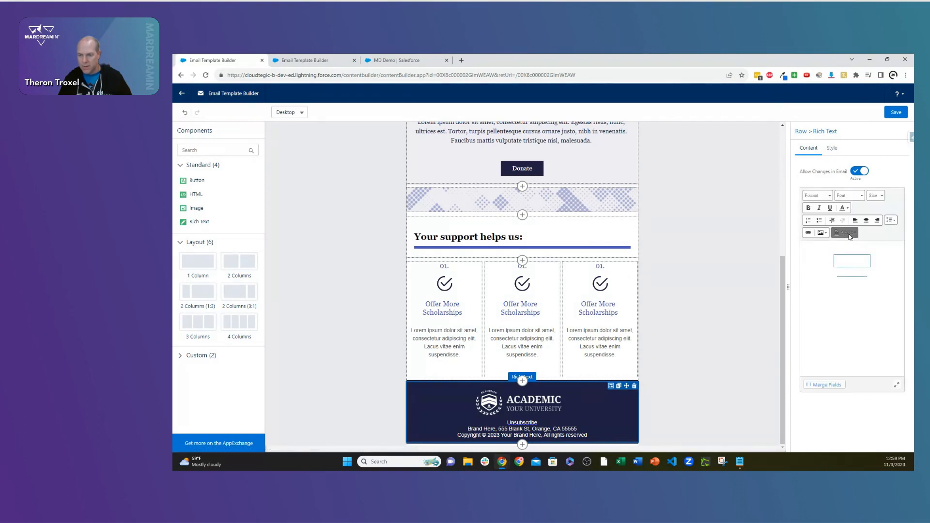
pyautogui.moveTo(875, 285); pyautogui.dragTo(833, 273)
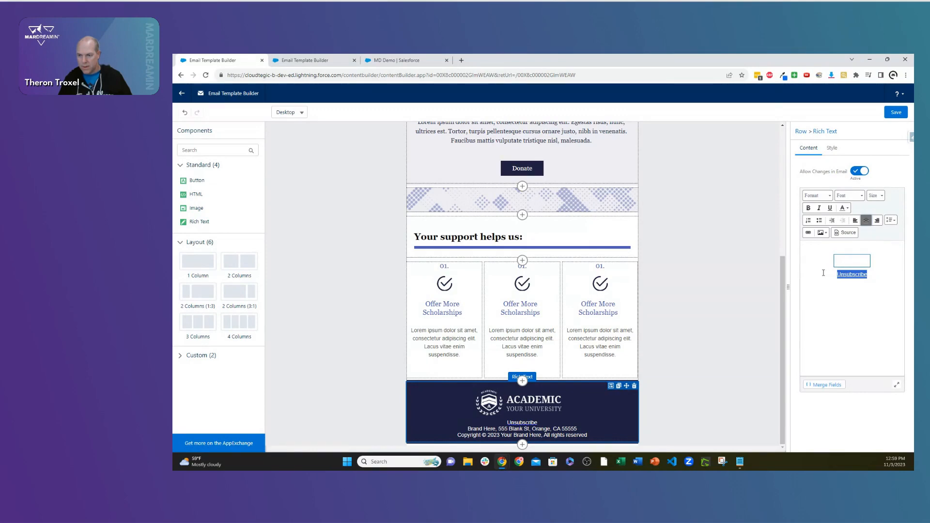
pyautogui.click(809, 233)
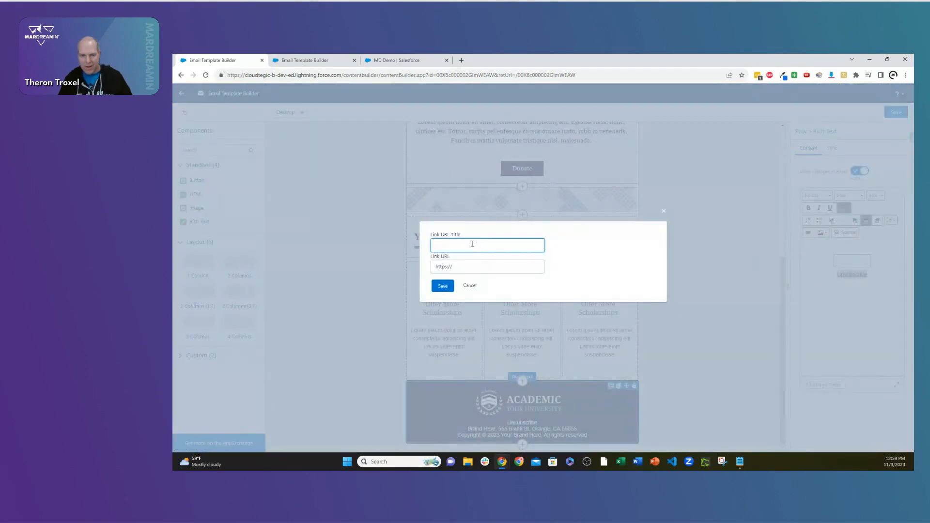
pyautogui.hotkey('ctrl', 'v')
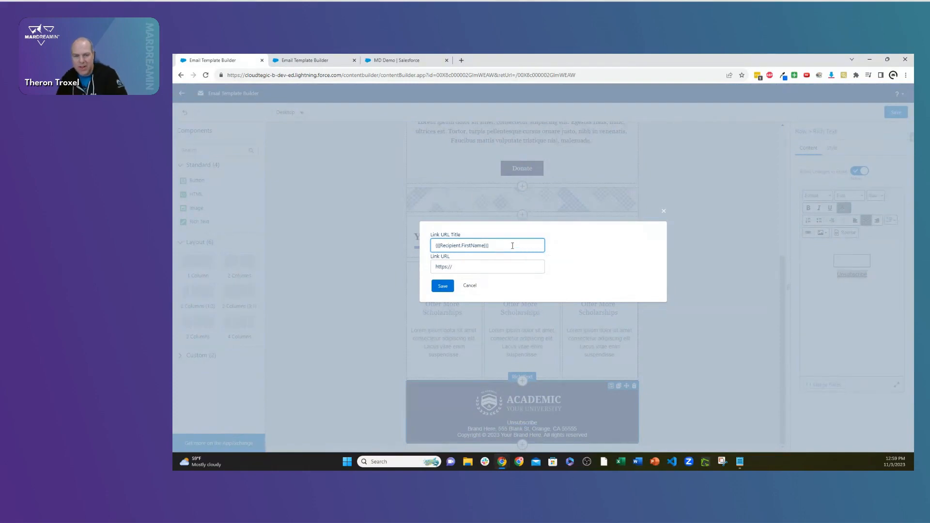
pyautogui.moveTo(512, 246); pyautogui.dragTo(420, 252)
pyautogui.press('BackSpace')
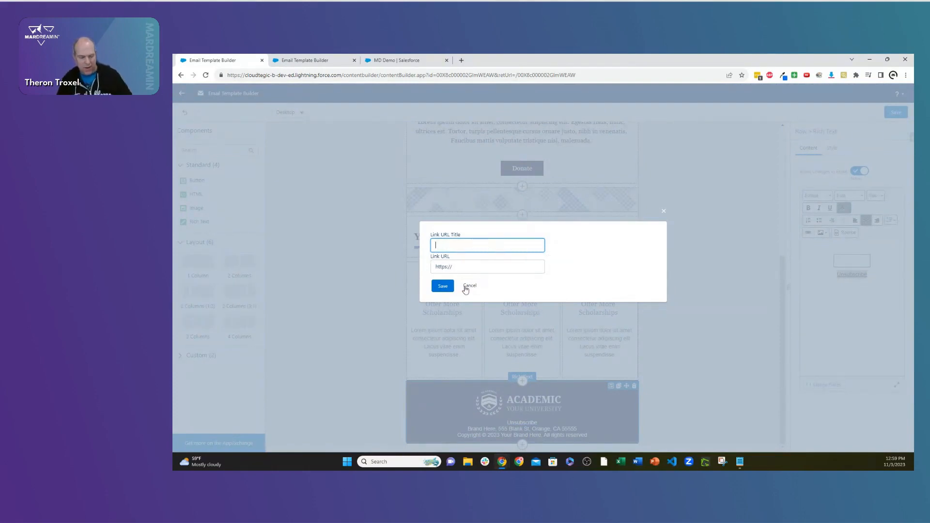
pyautogui.click(468, 286)
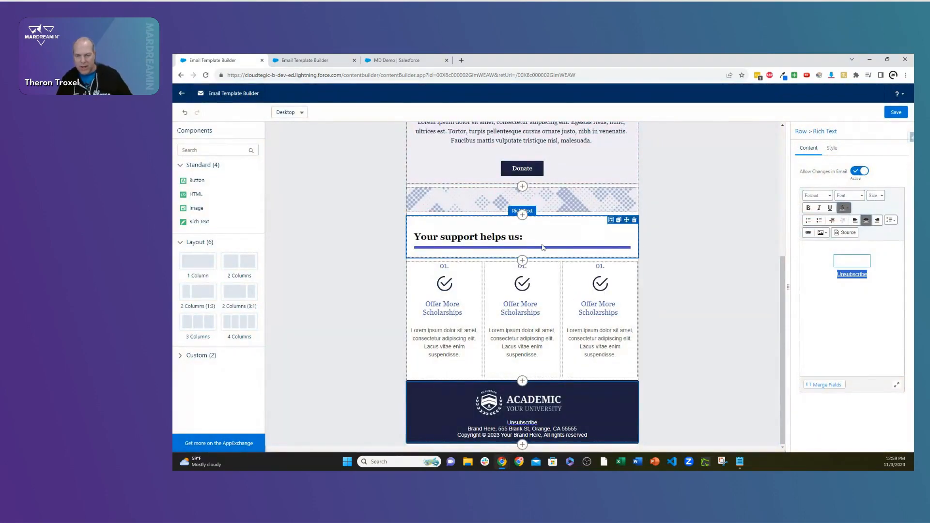
# Duplicate the Donate button, move the copy below the middle column's "Offer More Scholarships" text, and save the template
pyautogui.scroll(5, 542, 247)
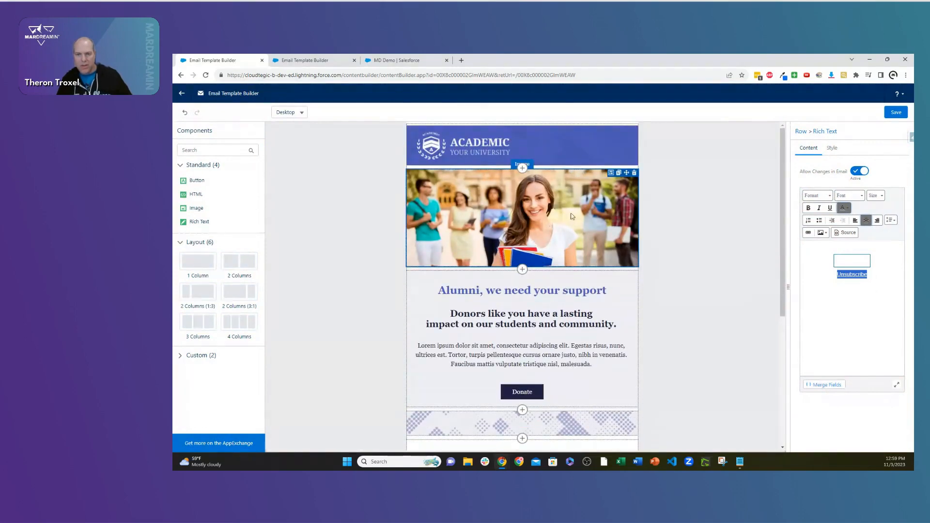
pyautogui.scroll(-4, 662, 266)
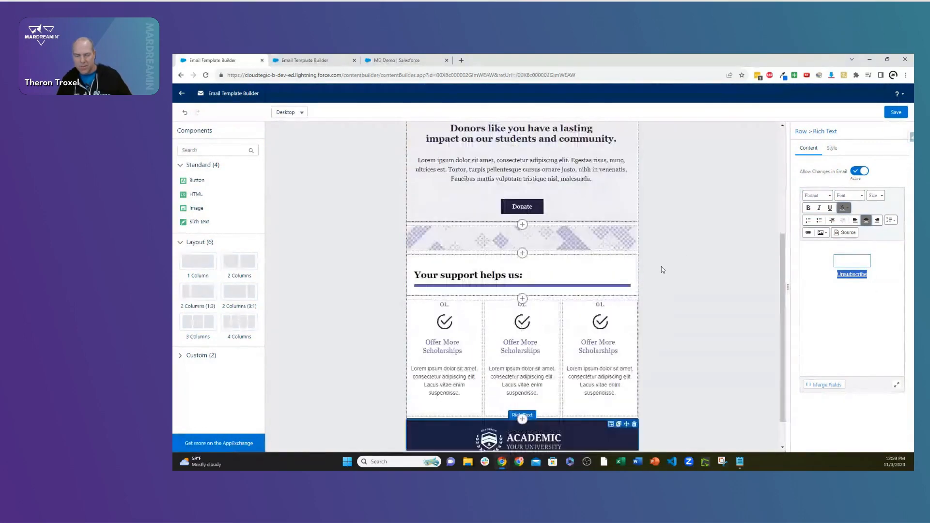
pyautogui.scroll(3, 662, 267)
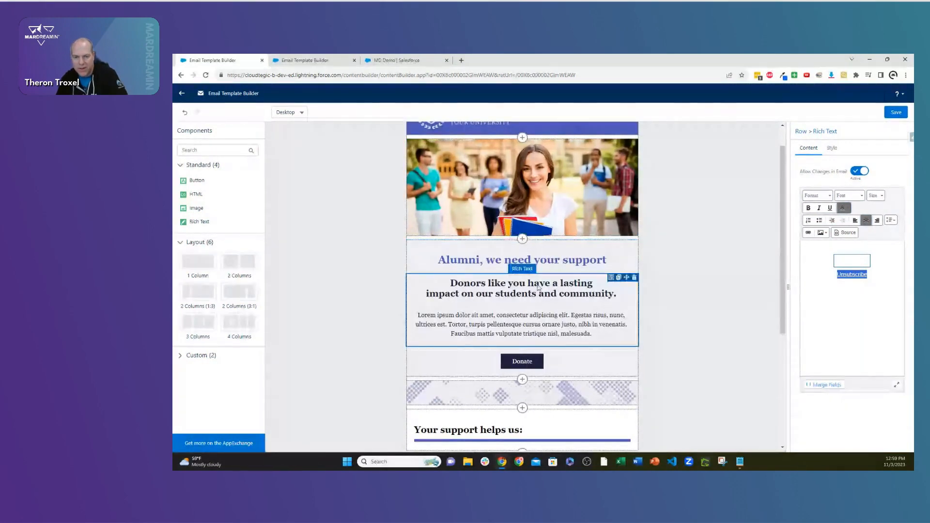
pyautogui.scroll(-1, 520, 320)
pyautogui.scroll(-1, 519, 320)
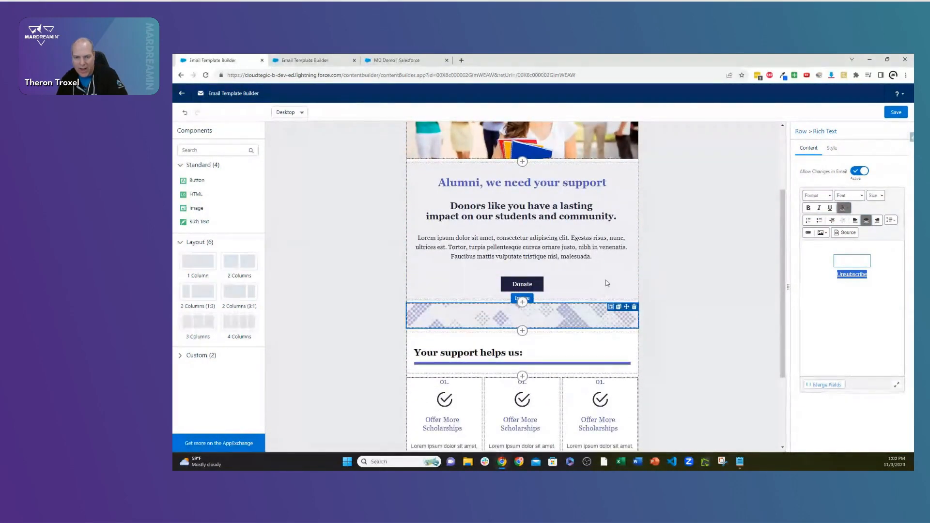
pyautogui.click(619, 273)
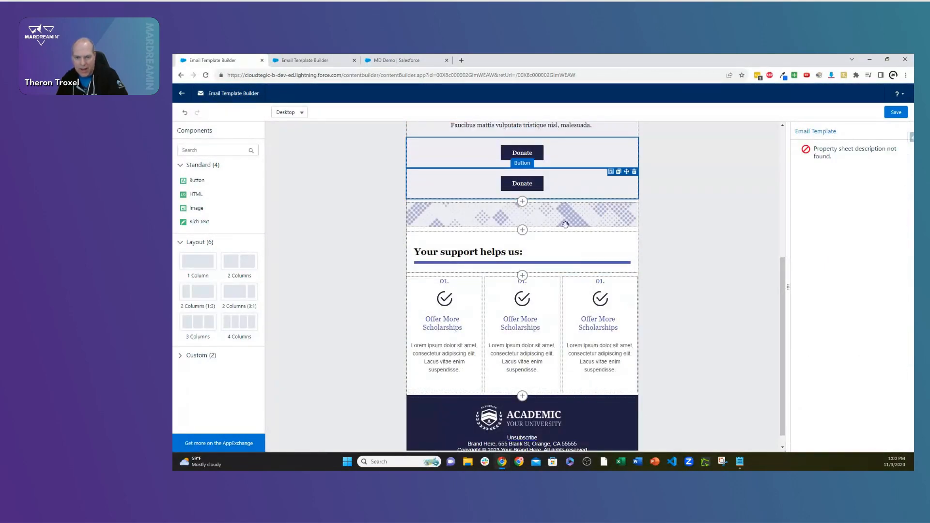
pyautogui.moveTo(566, 224); pyautogui.dragTo(532, 393)
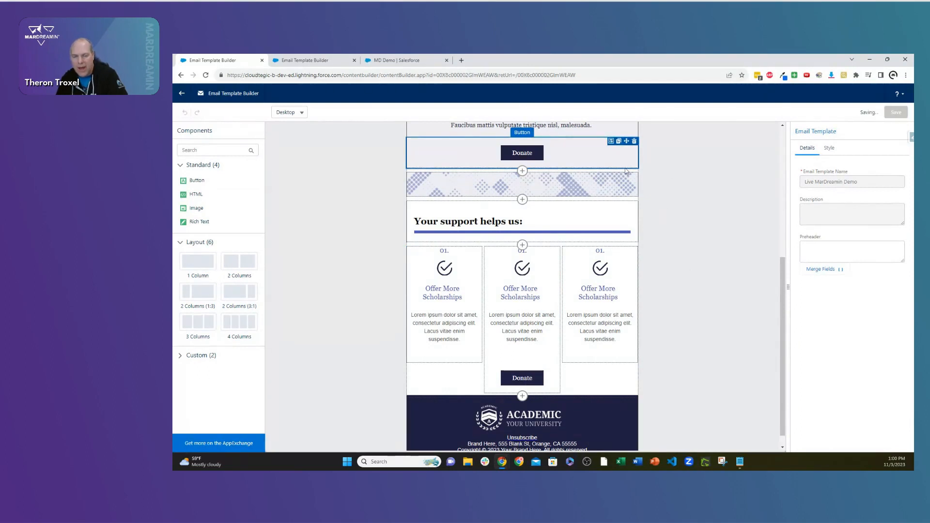
# Switch to the MD Demo email content record and preview the email as the prospect Joe Biden
pyautogui.click(411, 62)
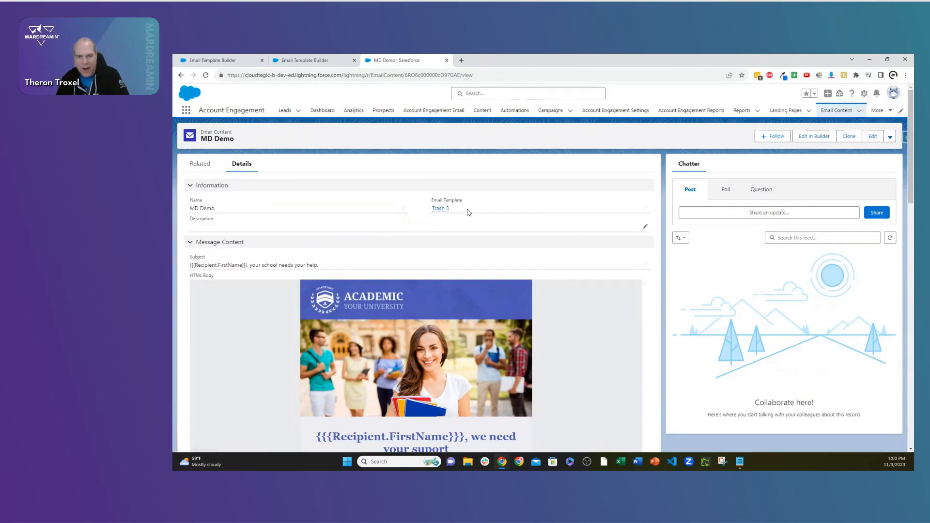
pyautogui.scroll(-8, 529, 302)
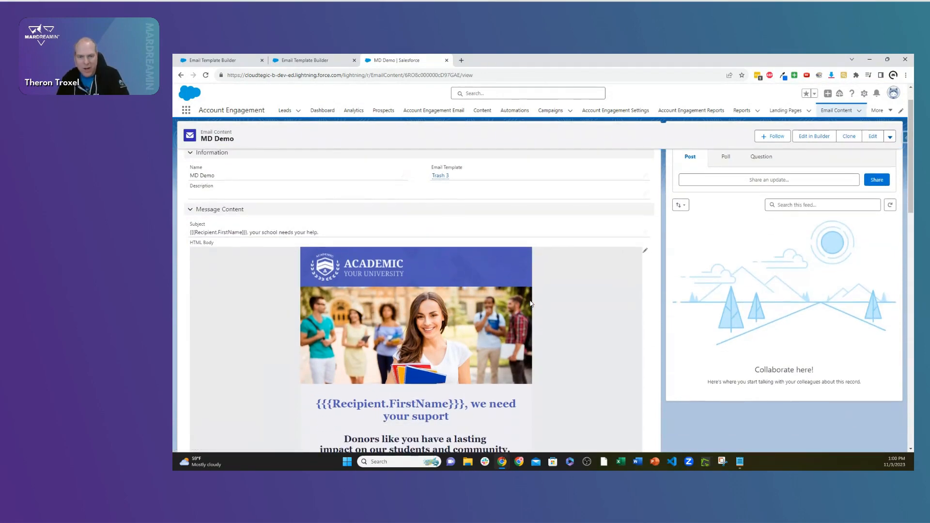
pyautogui.scroll(-5, 539, 284)
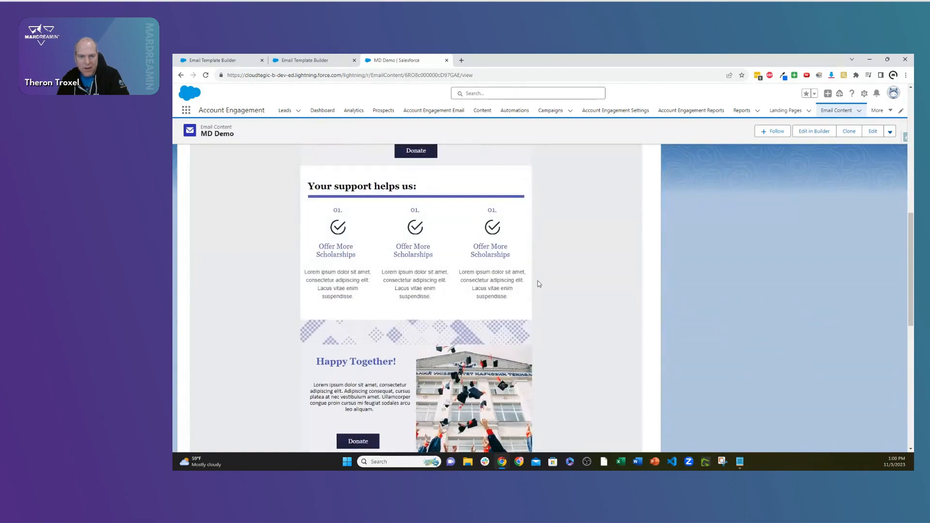
pyautogui.scroll(2, 538, 284)
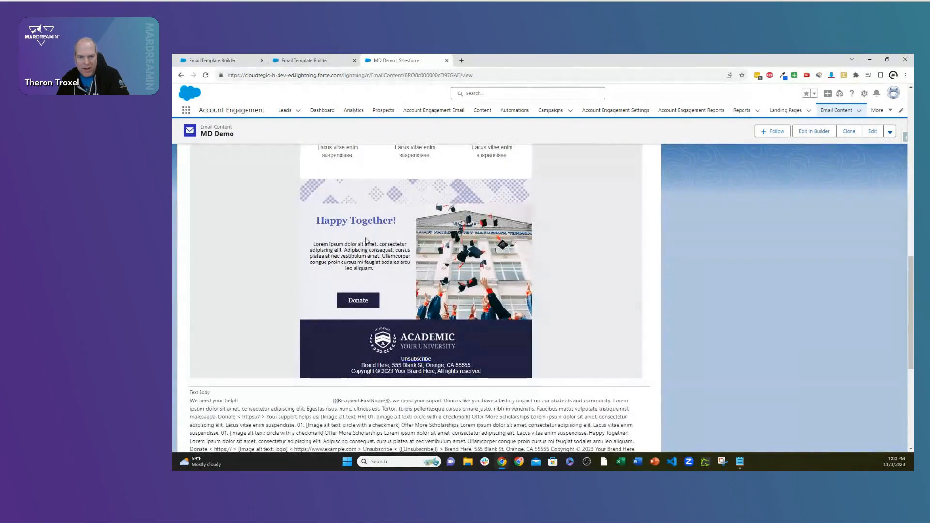
pyautogui.scroll(5, 536, 249)
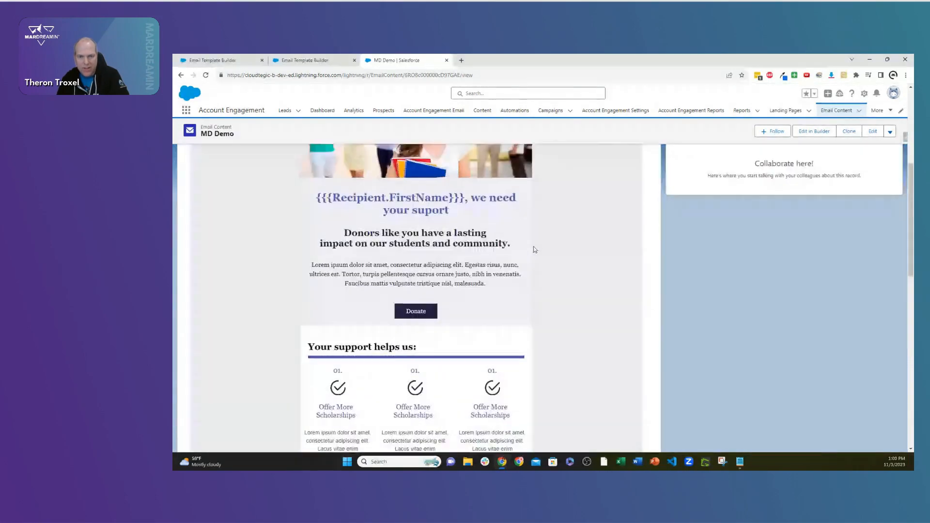
pyautogui.click(890, 131)
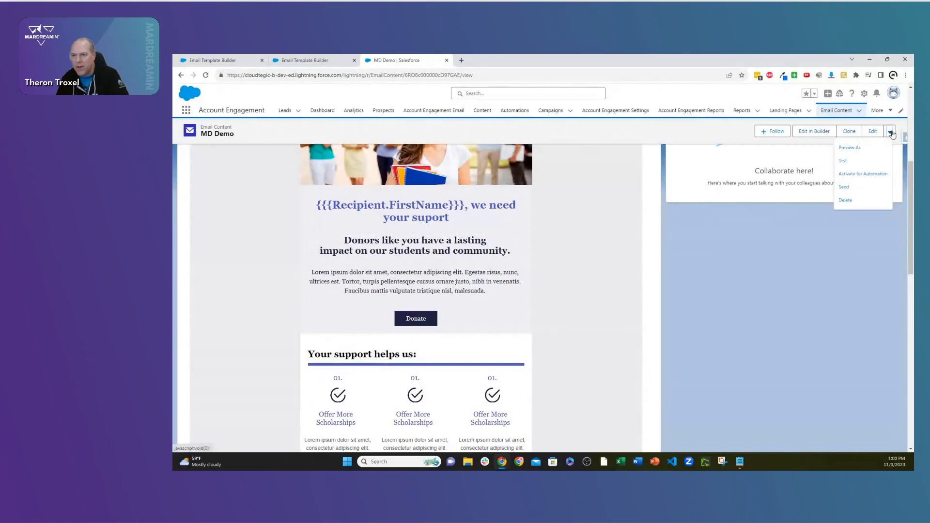
pyautogui.click(858, 150)
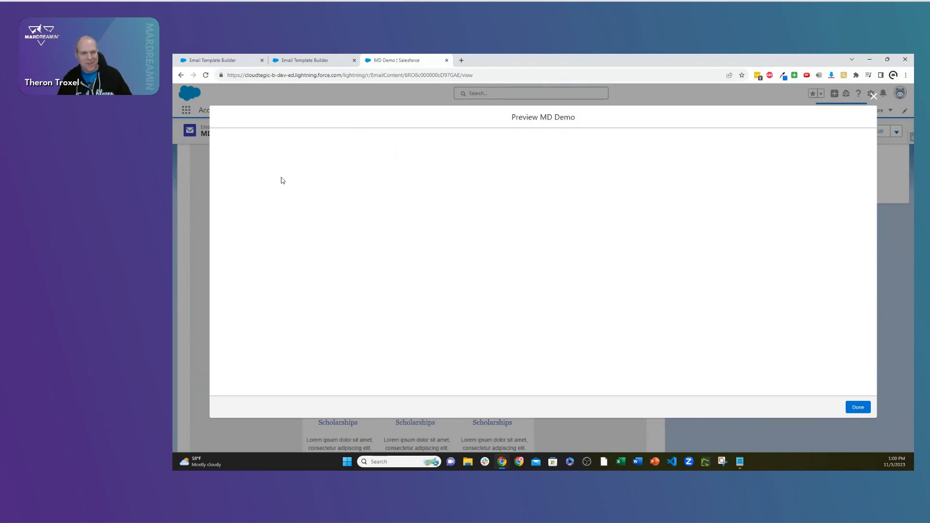
pyautogui.click(265, 157)
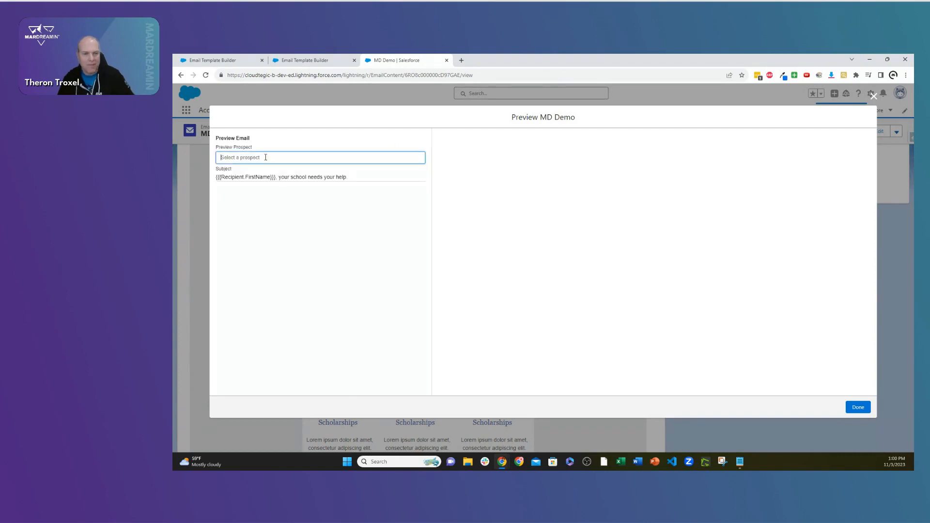
pyautogui.write('joe')
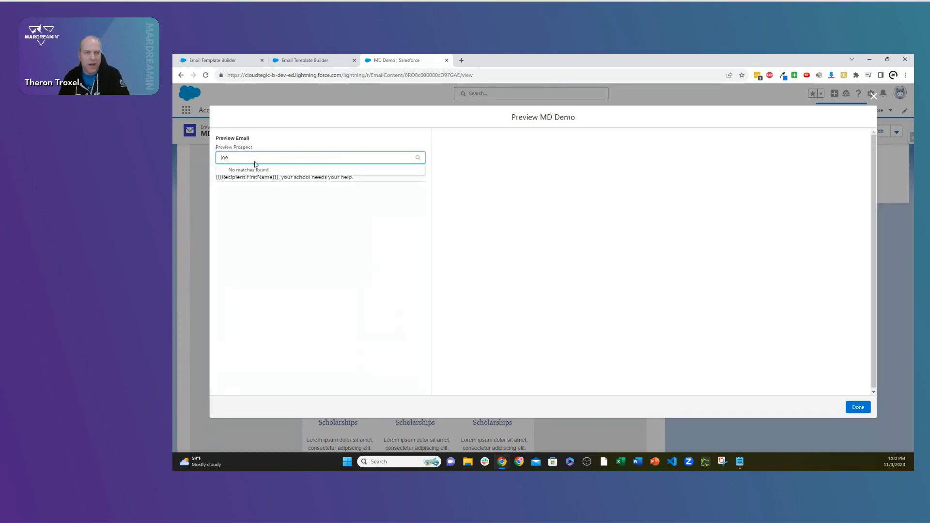
pyautogui.click(256, 175)
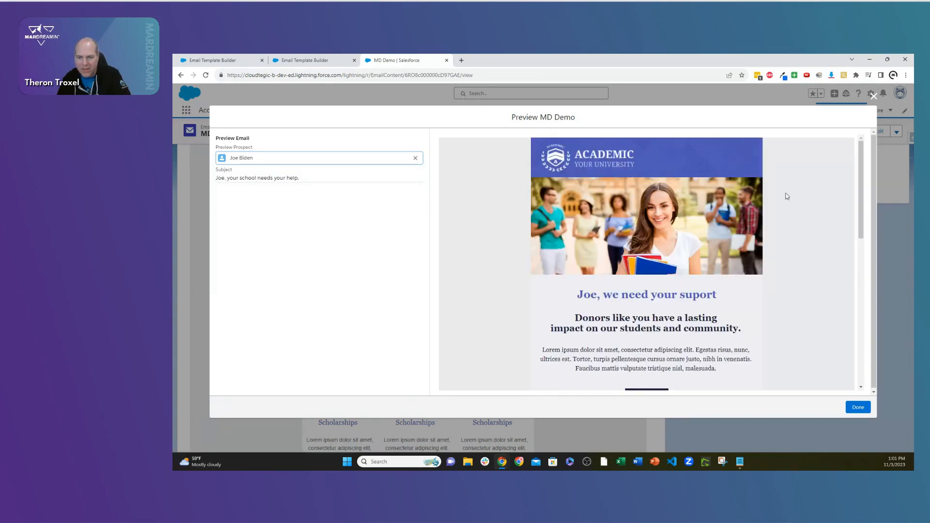
pyautogui.click(874, 96)
# Open MD Demo's test email setup, add an individual recipient's email address, and close it without sending
pyautogui.click(891, 131)
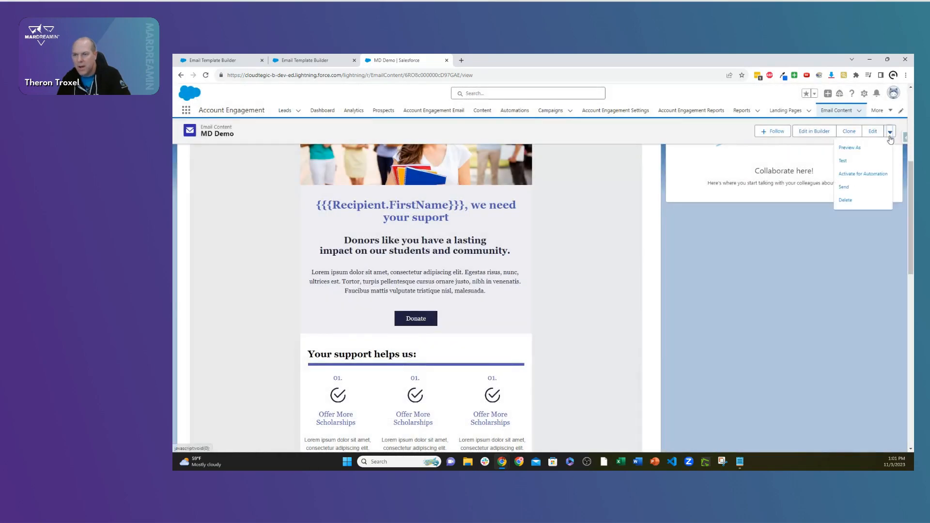
pyautogui.click(858, 161)
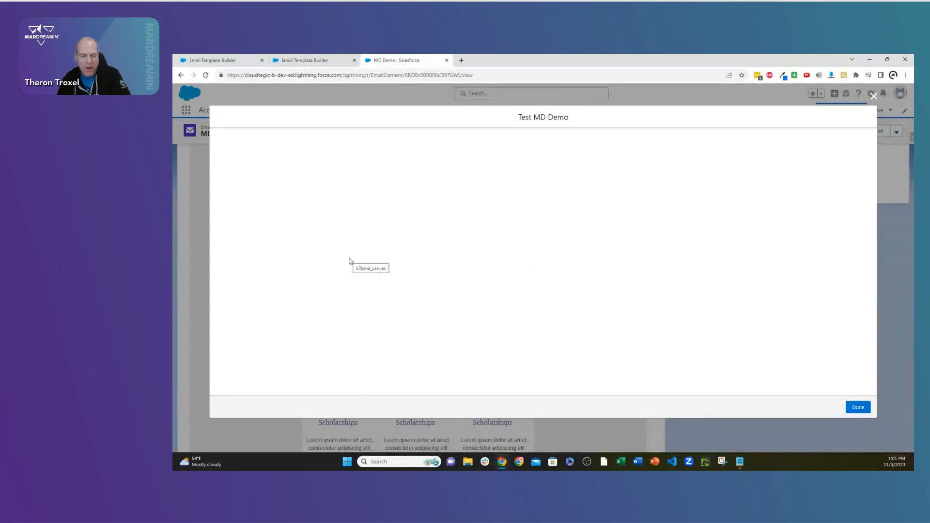
pyautogui.click(304, 224)
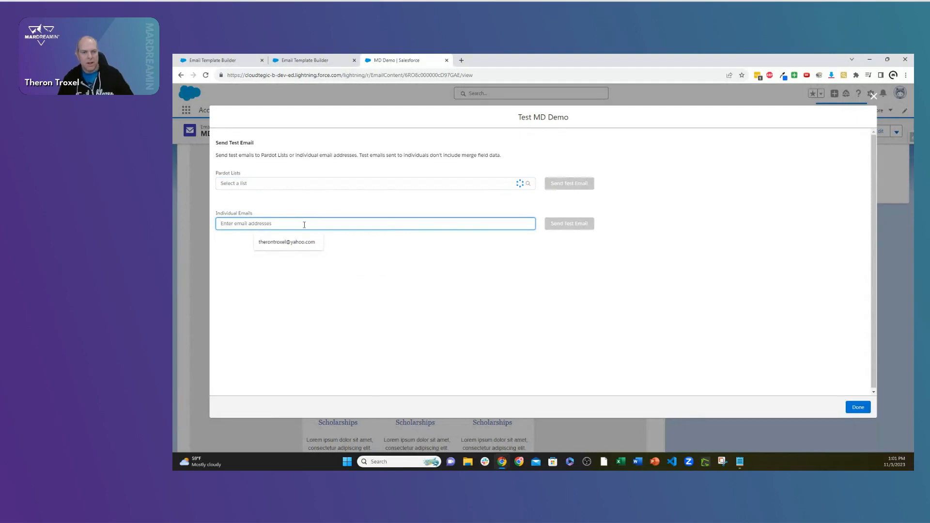
pyautogui.click(309, 242)
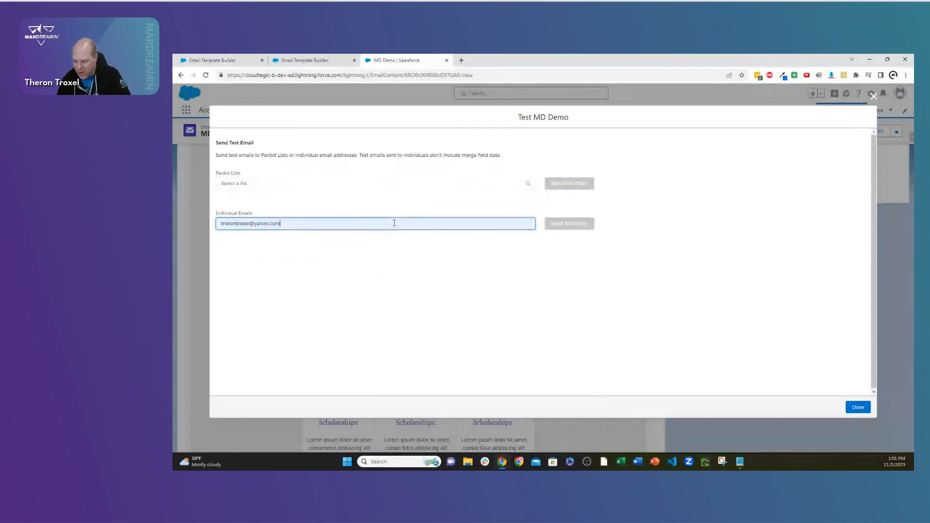
pyautogui.press('Return')
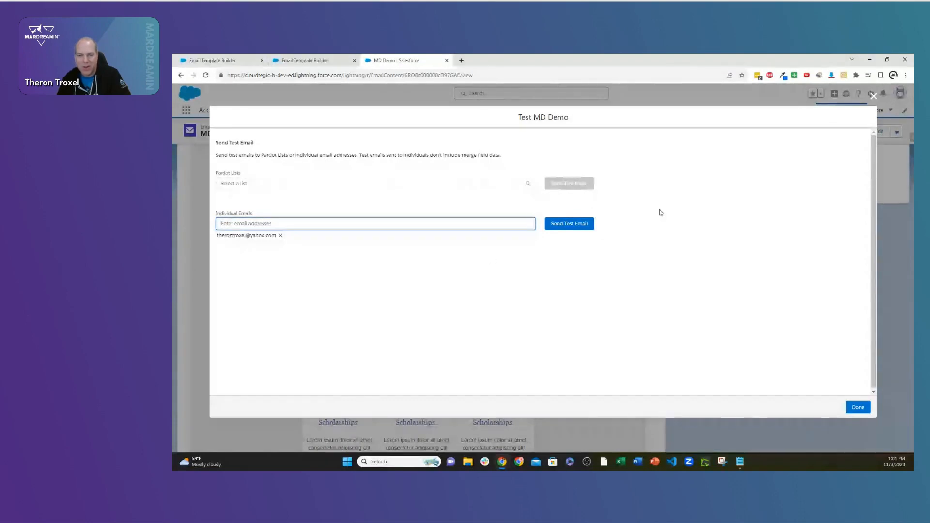
pyautogui.click(873, 97)
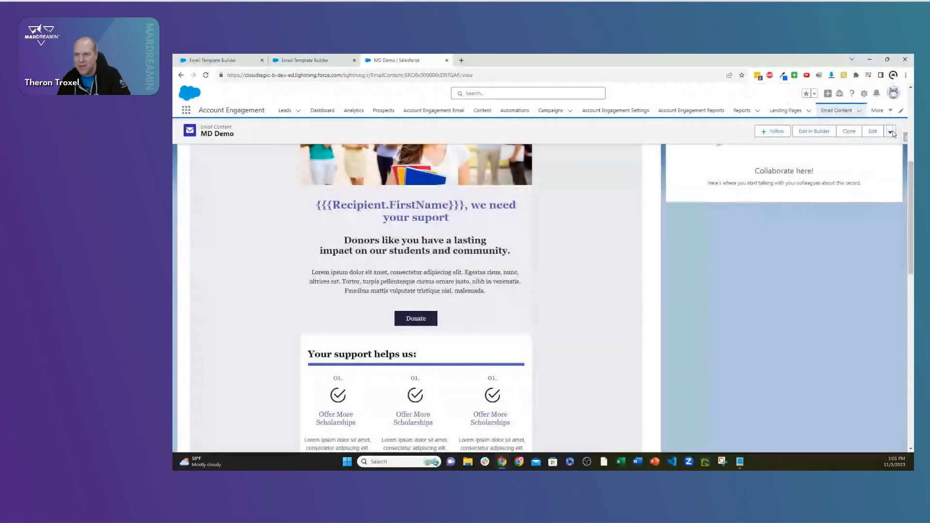
# View the additional actions available for MD Demo and switch to the Bad Example email template
pyautogui.click(890, 132)
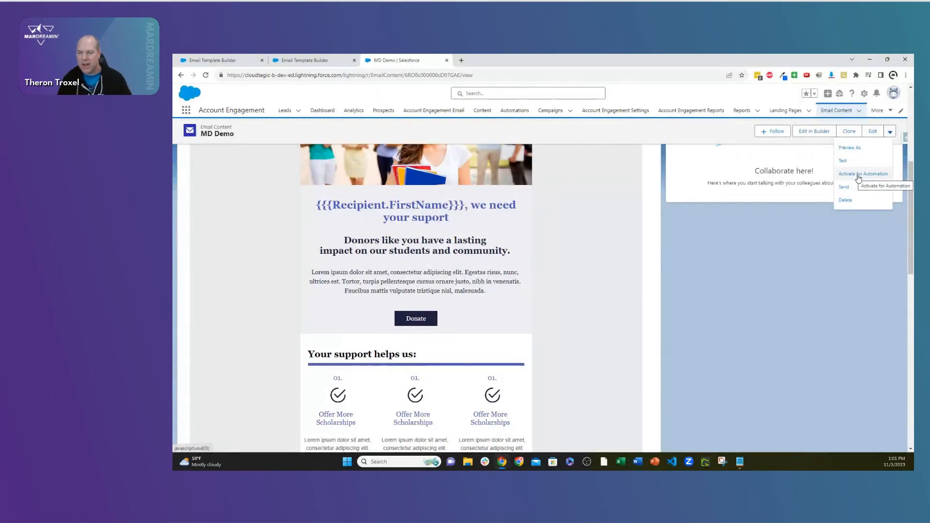
pyautogui.click(750, 214)
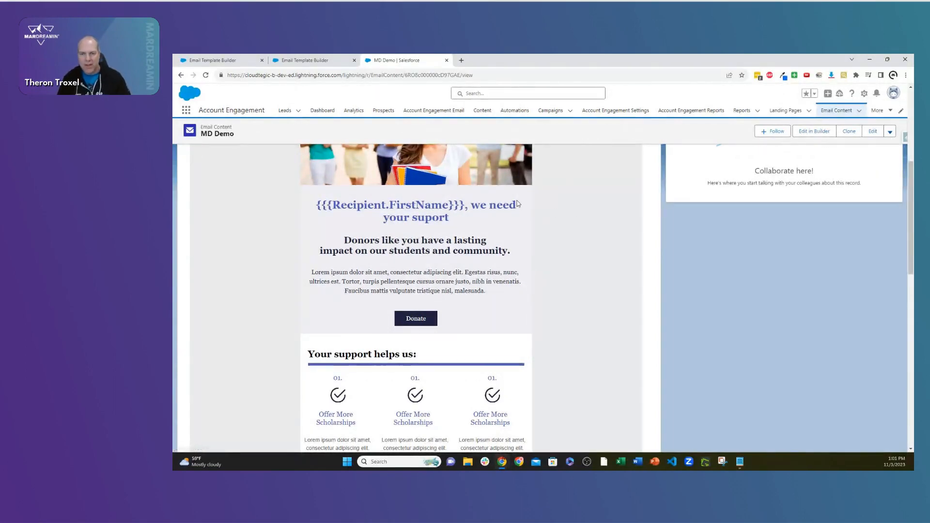
pyautogui.scroll(3, 511, 204)
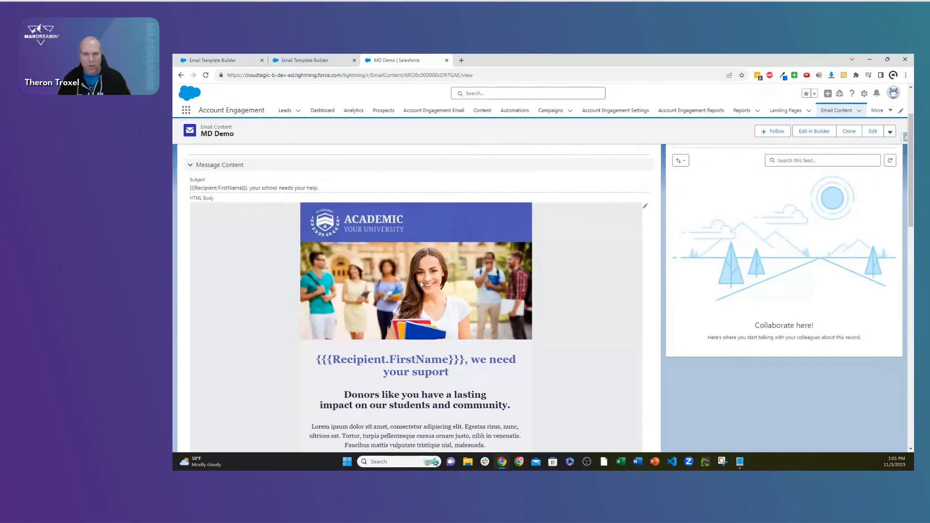
pyautogui.click(313, 60)
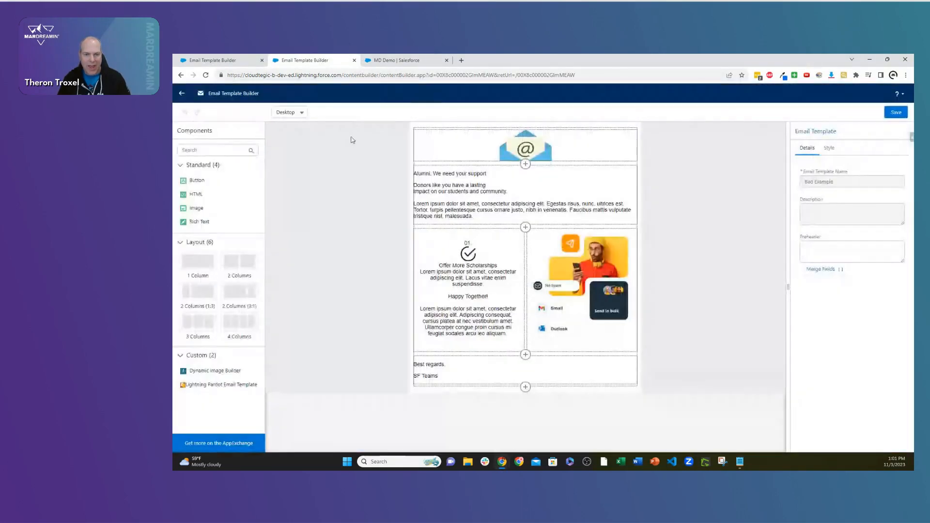